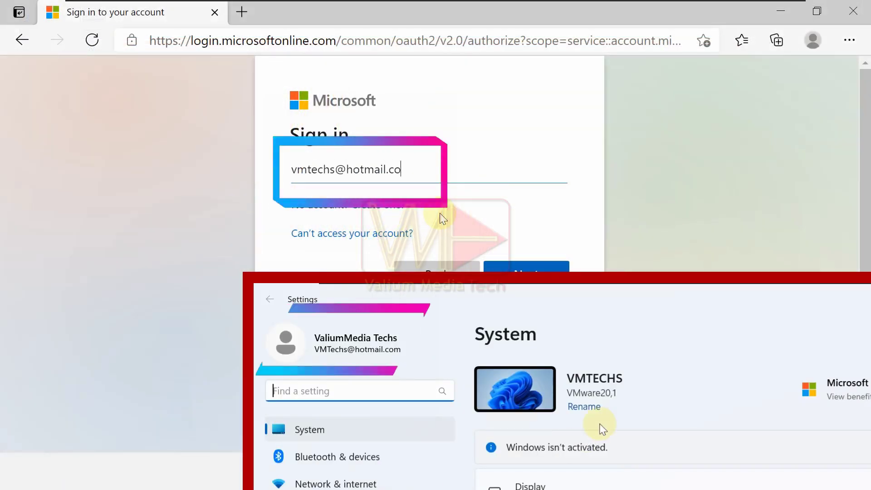
# Sign in to Microsoft with the account e-mail address to reach the saved BitLocker recovery keys.
pyautogui.write('m')
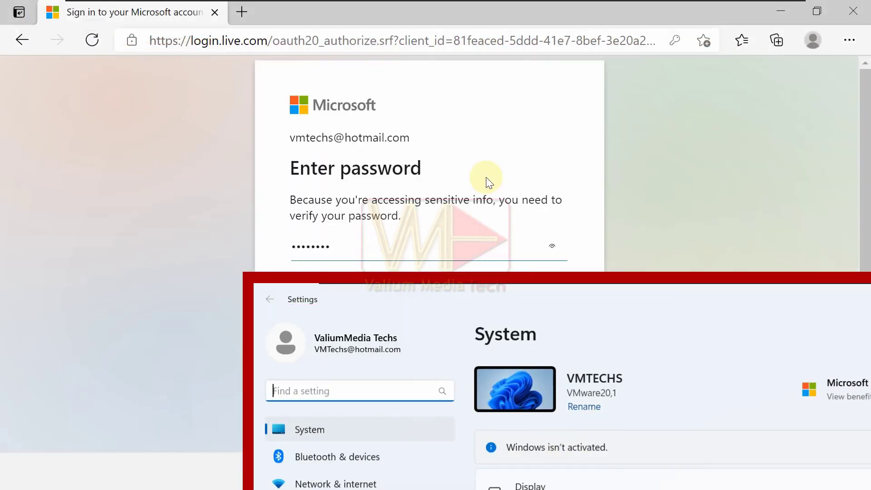
pyautogui.press('Return')
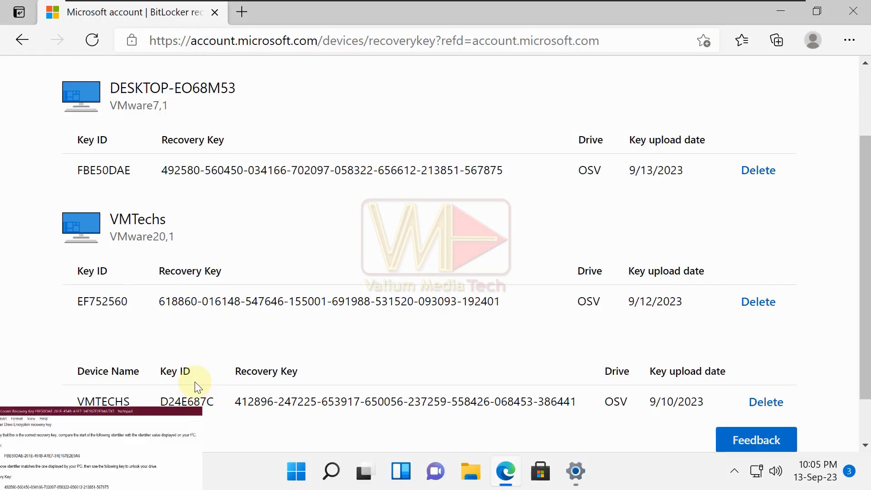
pyautogui.scroll(3, 136, 309)
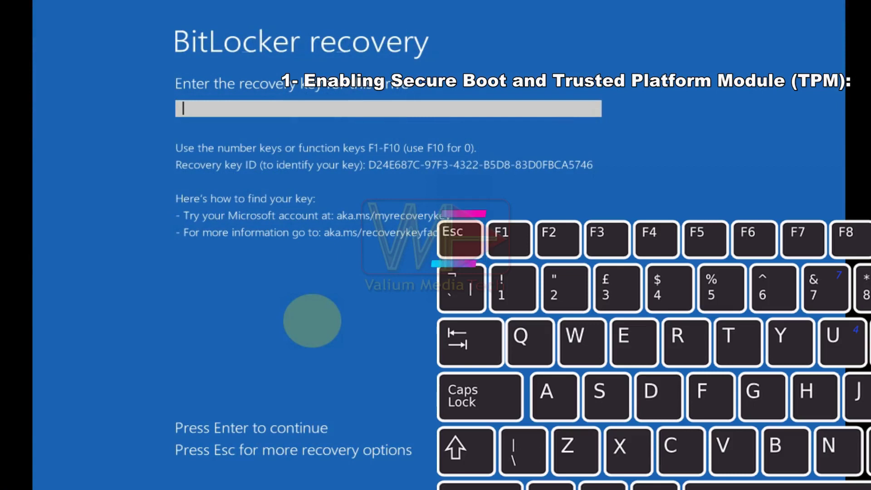
# Skip the recovery key entry and restart into UEFI Firmware Settings.
pyautogui.press('Escape')
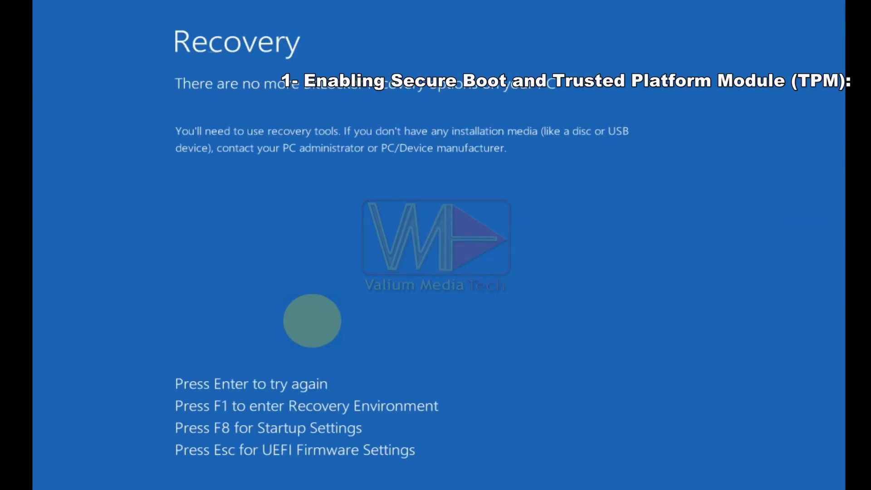
pyautogui.press('Escape')
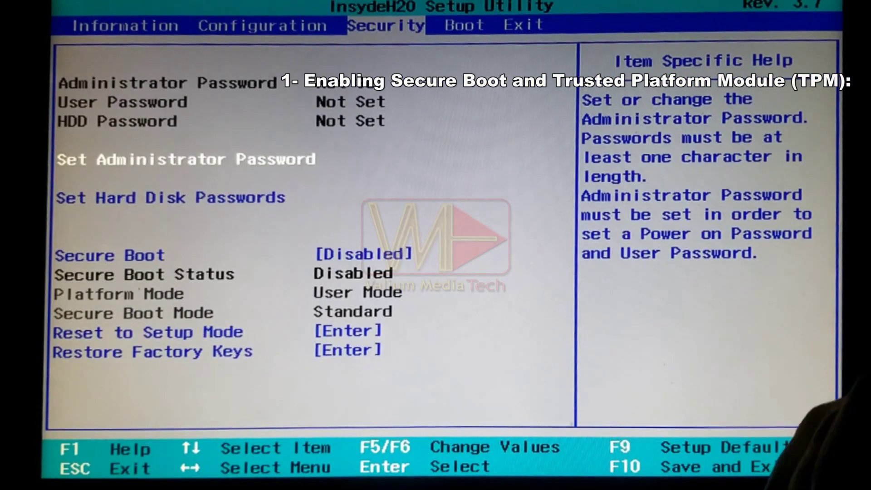
# Set Secure Boot to Enabled on the InsydeH2O Security page.
pyautogui.press('Down')
pyautogui.press('Down')
pyautogui.press('Return')
pyautogui.press('Down')
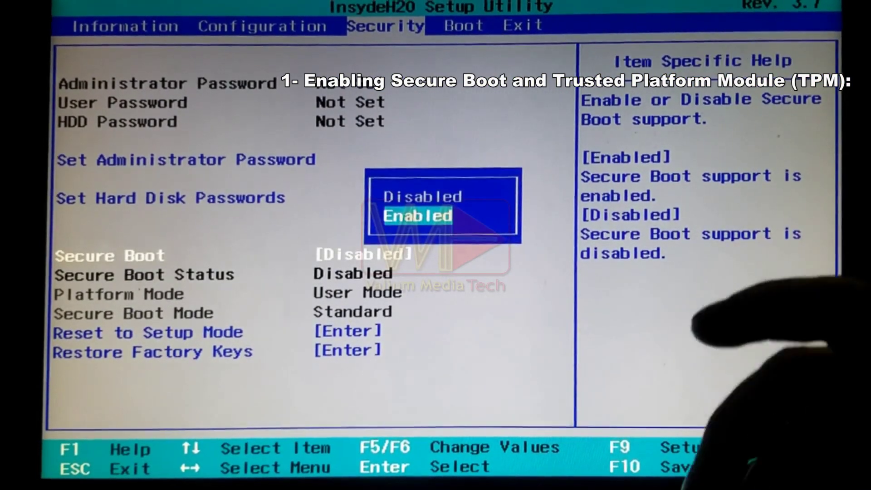
pyautogui.press('Return')
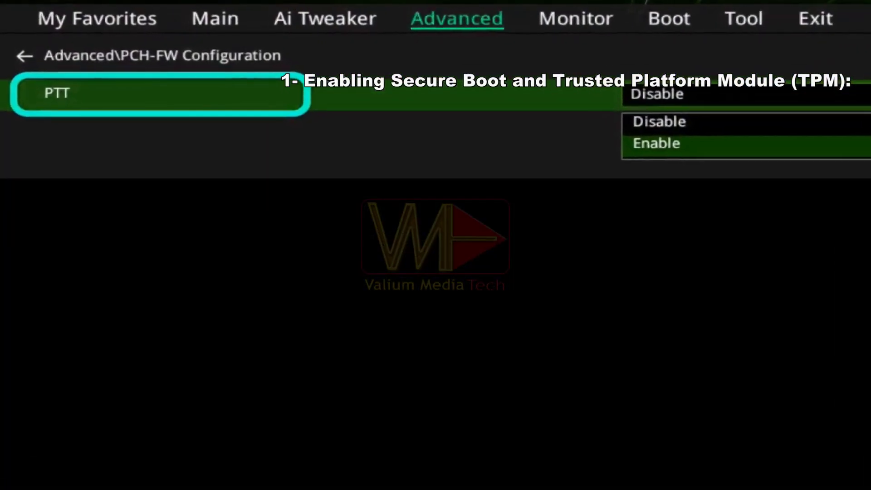
# Enable PTT, the Firmware TPM and the Security Chip, then save with F10 and reset.
pyautogui.press('Return')
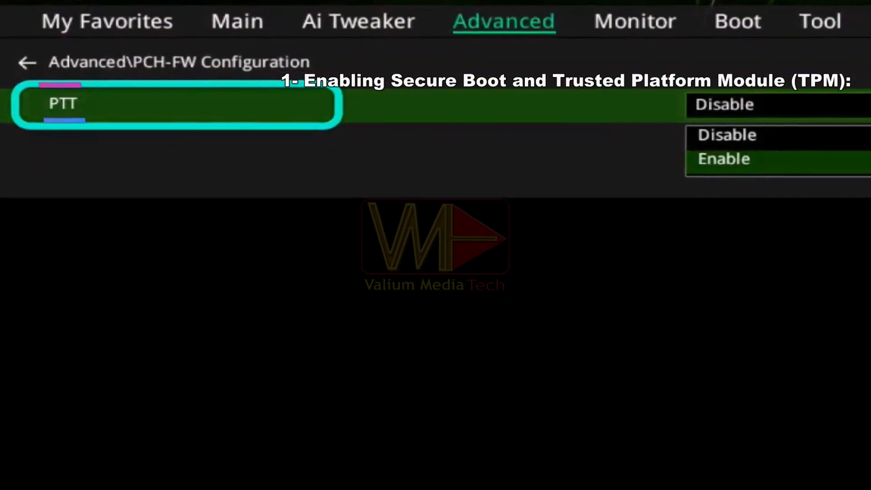
pyautogui.press('Return')
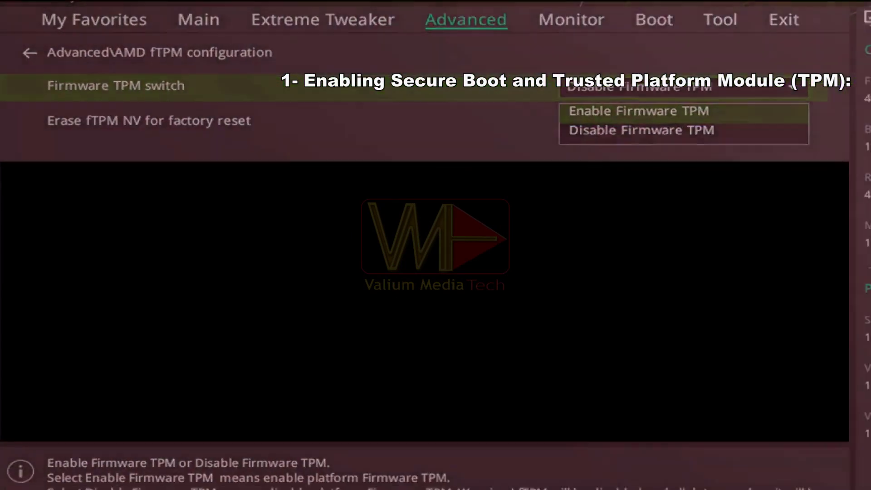
pyautogui.press('Return')
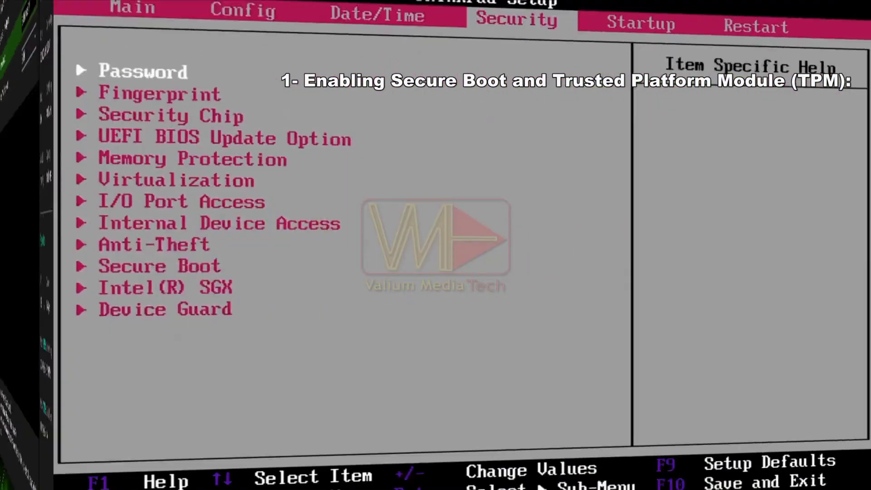
pyautogui.press('Down')
pyautogui.press('Down')
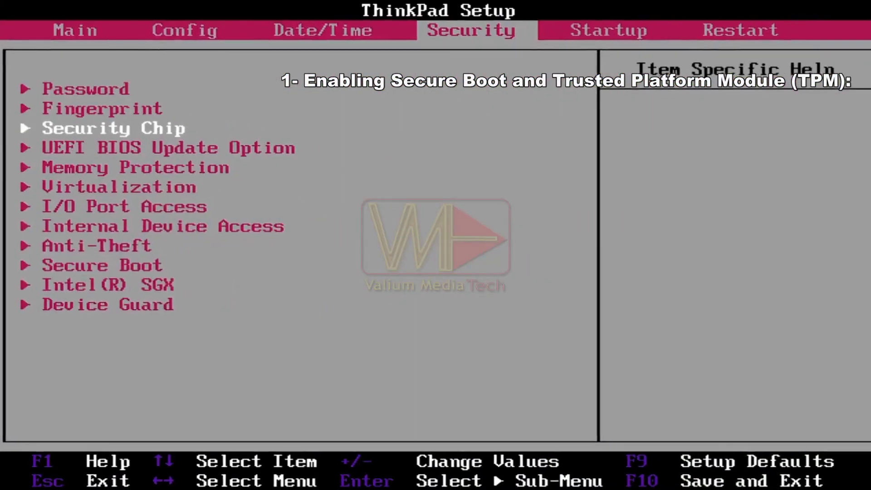
pyautogui.press('Return')
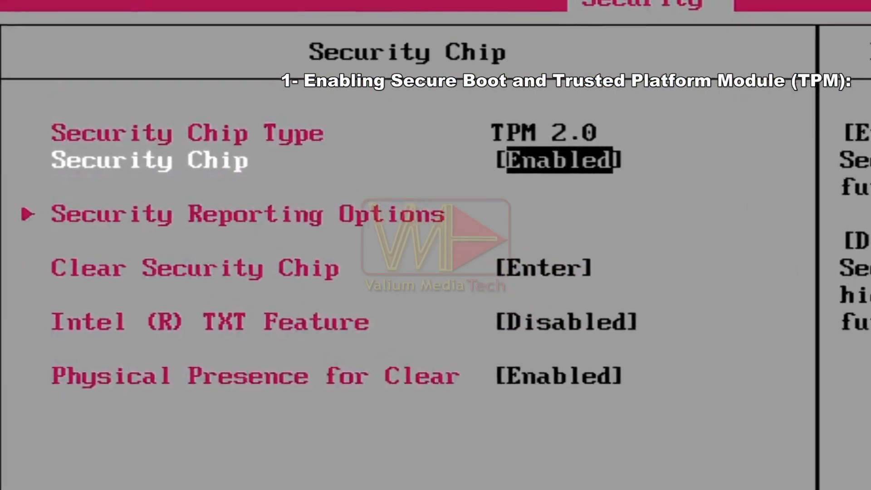
pyautogui.press('Return')
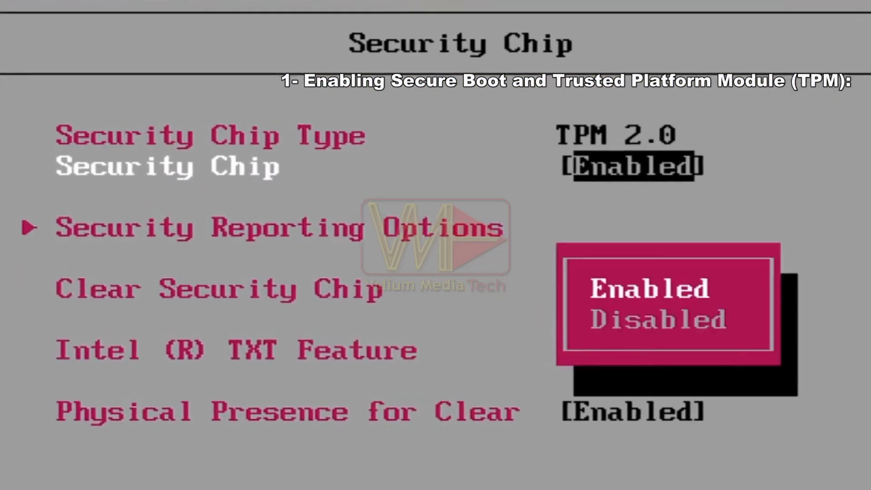
pyautogui.press('Return')
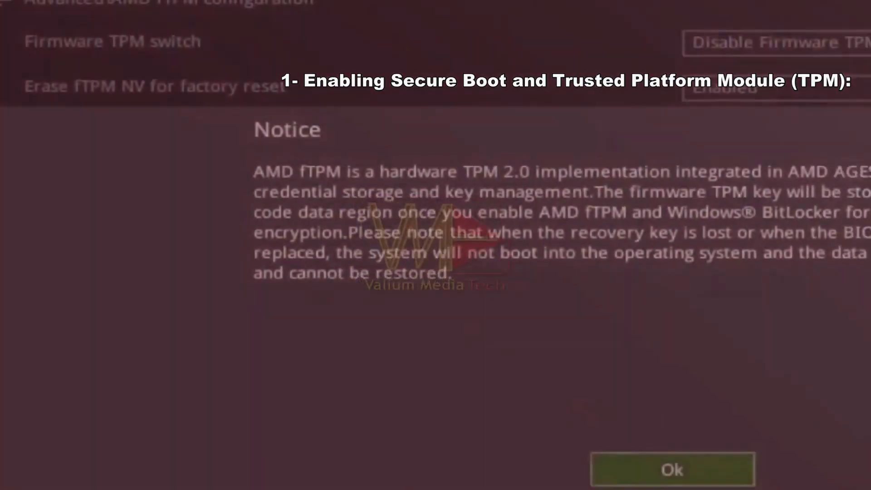
pyautogui.press('Return')
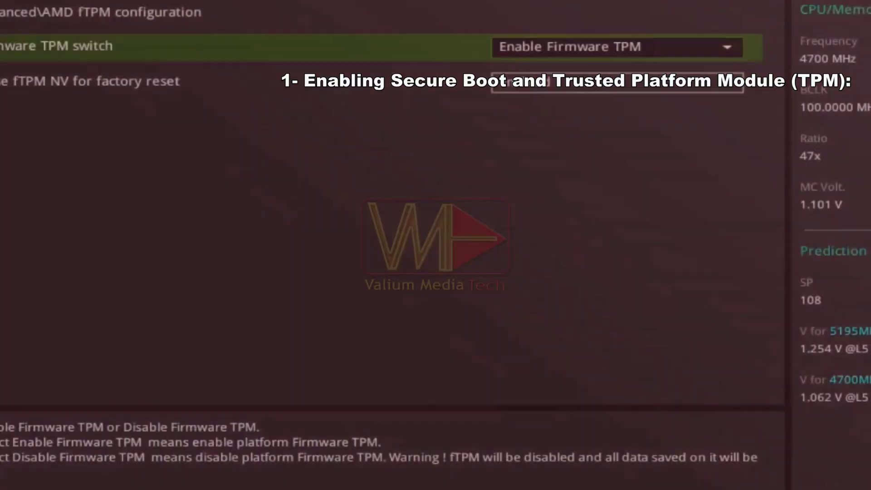
pyautogui.press('F10')
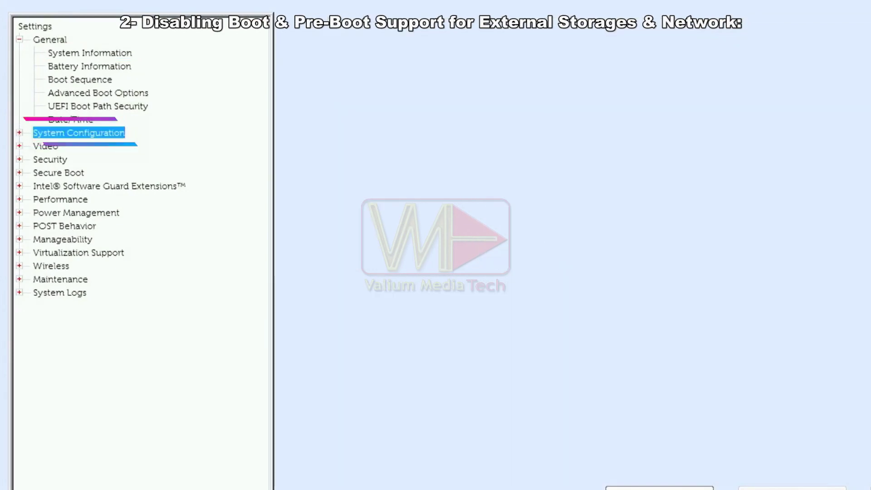
# Set the Thunderbolt security level to No Security, leaving USB/Thunderbolt/SD booting disabled.
pyautogui.click(19, 132)
pyautogui.click(87, 199)
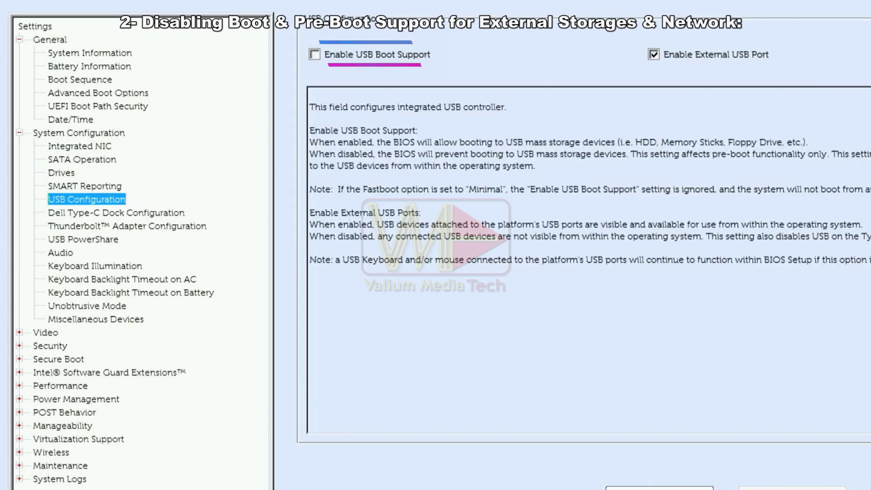
pyautogui.click(127, 227)
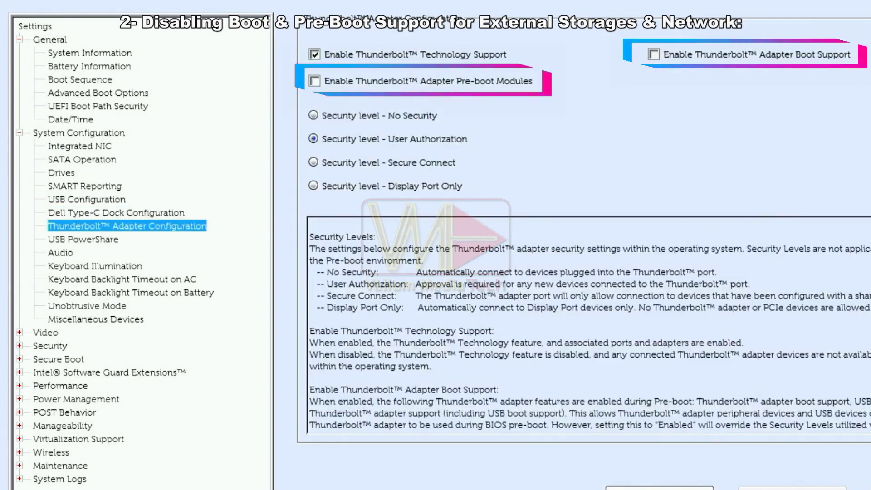
pyautogui.click(313, 115)
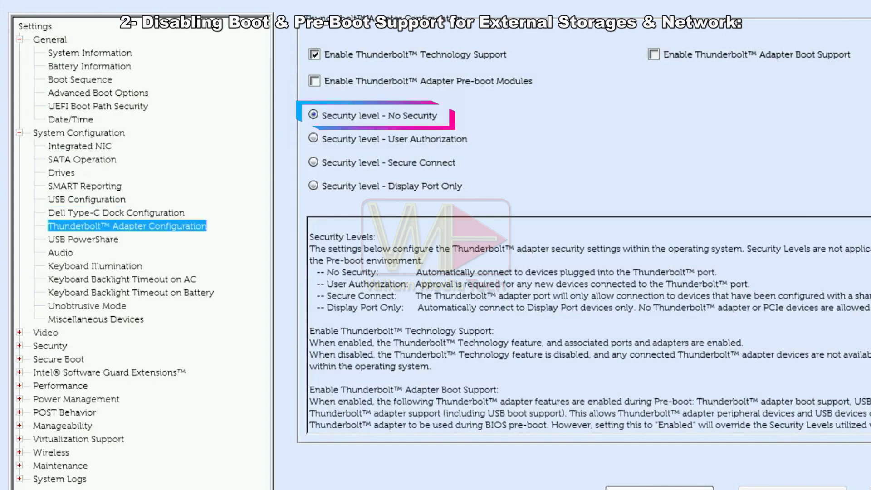
# Set the POST Behavior Fastboot option to Thorough.
pyautogui.click(95, 319)
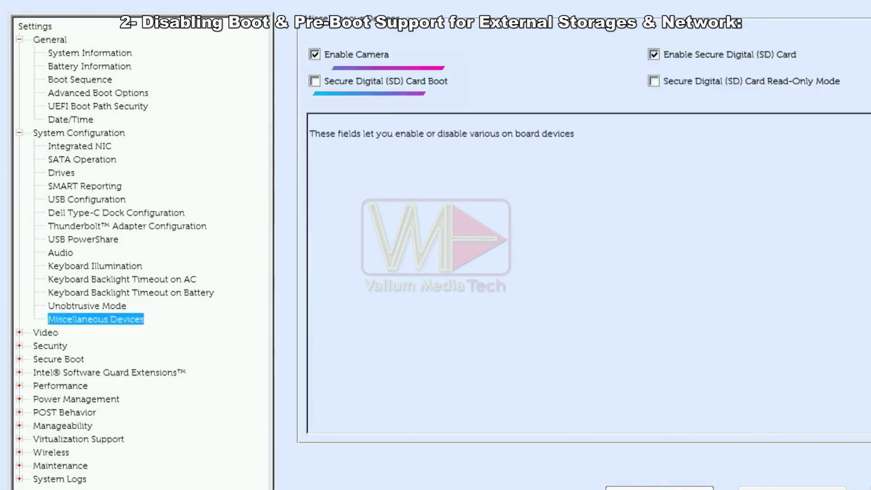
pyautogui.click(116, 213)
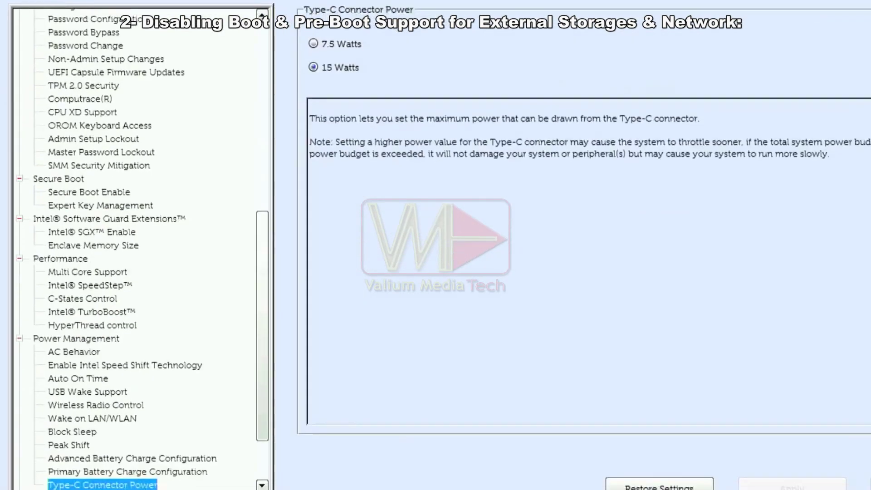
pyautogui.press('Down')
pyautogui.press('Down')
pyautogui.press('Down')
pyautogui.press('Down')
pyautogui.press('Down')
pyautogui.press('Down')
pyautogui.press('Down')
pyautogui.press('Down')
pyautogui.press('Down')
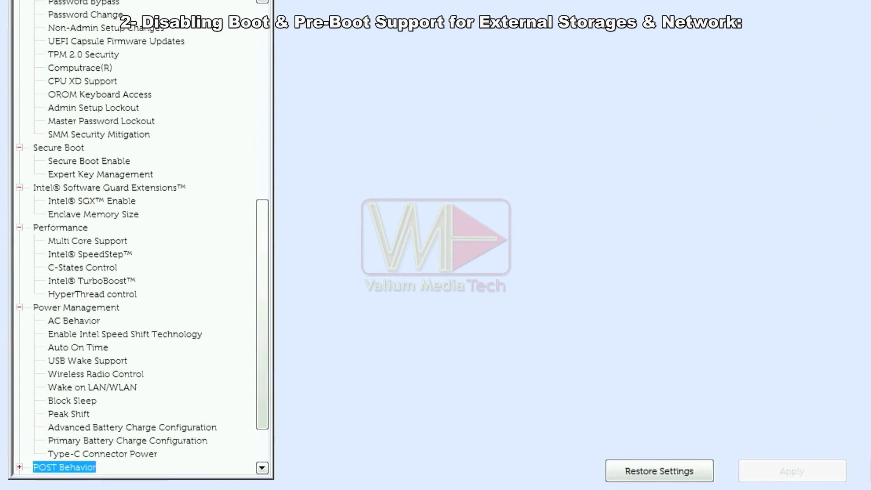
pyautogui.click(313, 42)
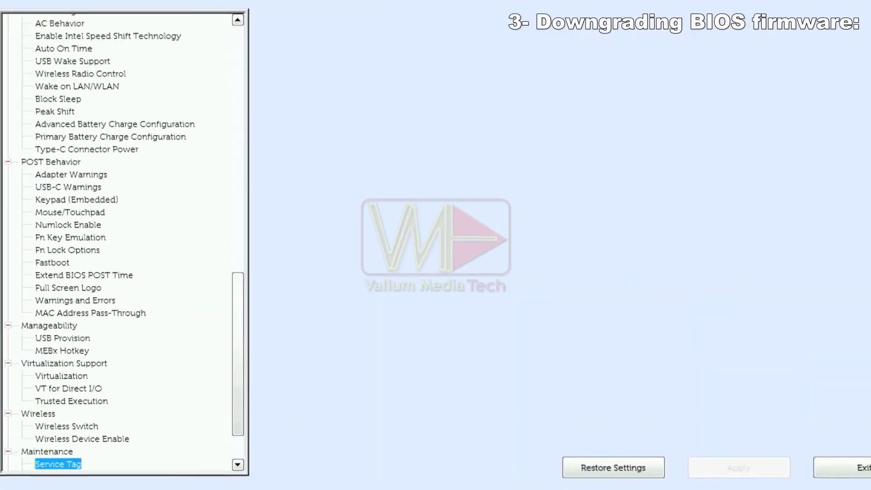
# Move down past Asset Tag to the Maintenance > BIOS Downgrade setting.
pyautogui.press('Down')
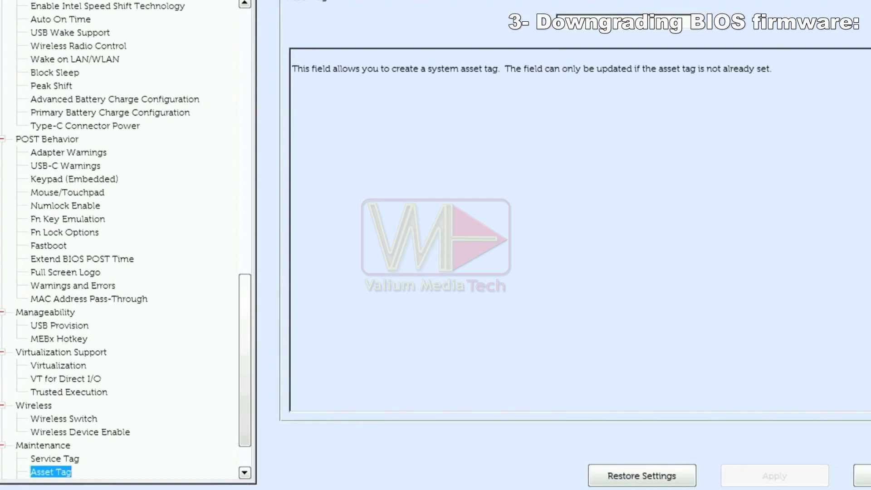
pyautogui.press('Down')
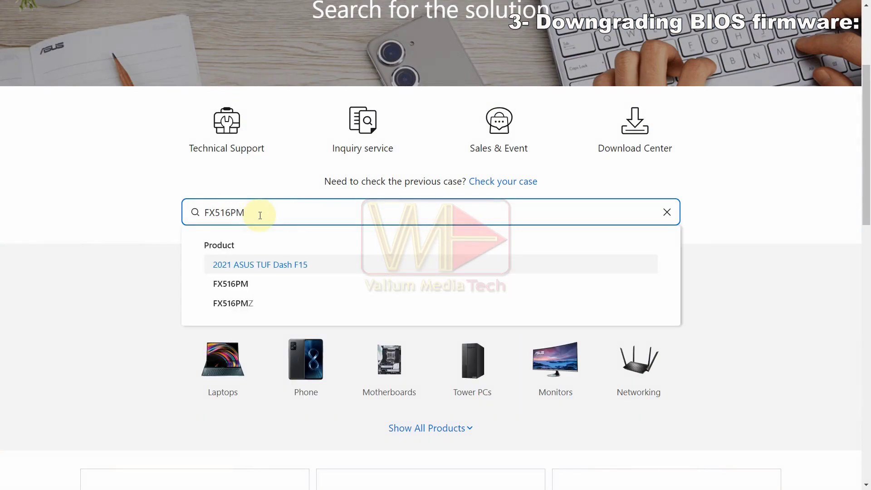
# Download the older FX516PM BIOS version 322 from the ASUS support BIOS & FIRMWARE list.
pyautogui.click(228, 283)
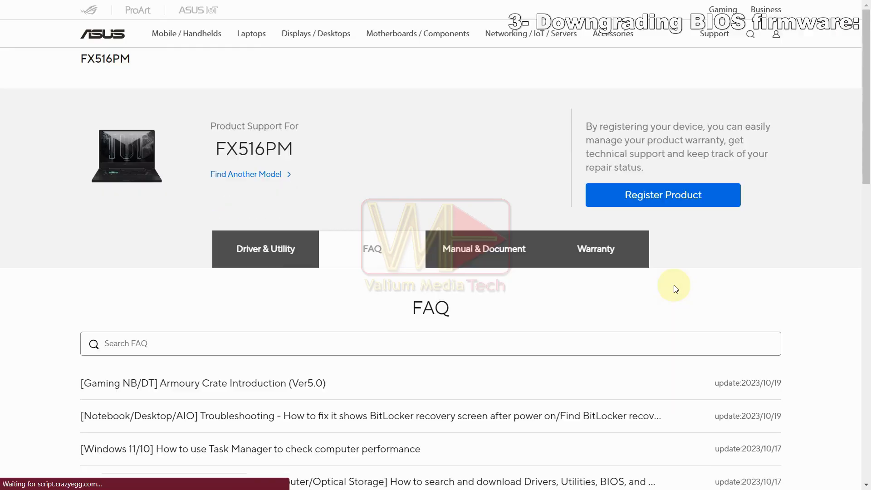
pyautogui.click(270, 255)
pyautogui.click(470, 345)
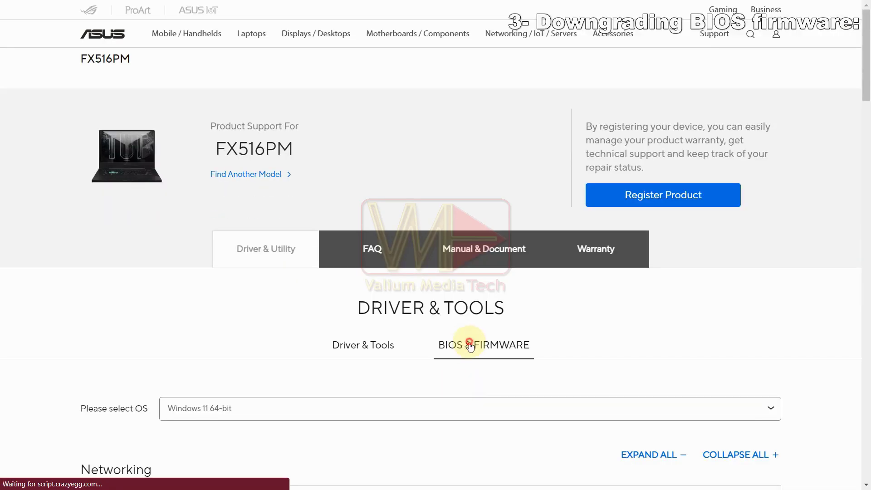
pyautogui.scroll(-5, 467, 347)
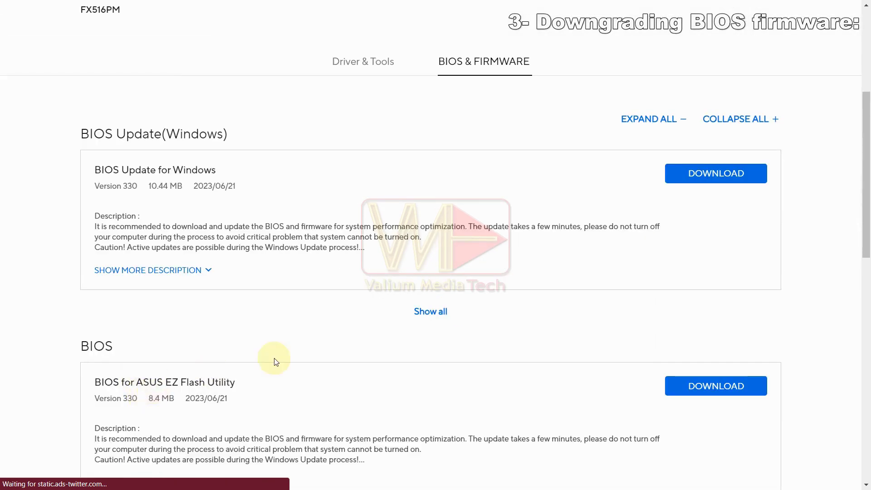
pyautogui.scroll(-6, 280, 354)
pyautogui.click(431, 241)
pyautogui.scroll(-1, 182, 187)
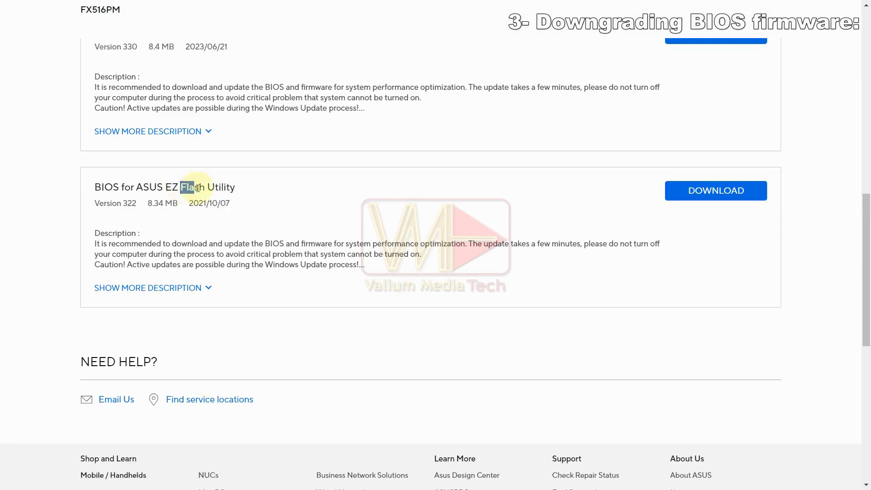
pyautogui.moveTo(197, 188)
pyautogui.mouseDown()
pyautogui.moveTo(243, 187)
pyautogui.moveTo(195, 189)
pyautogui.mouseUp()
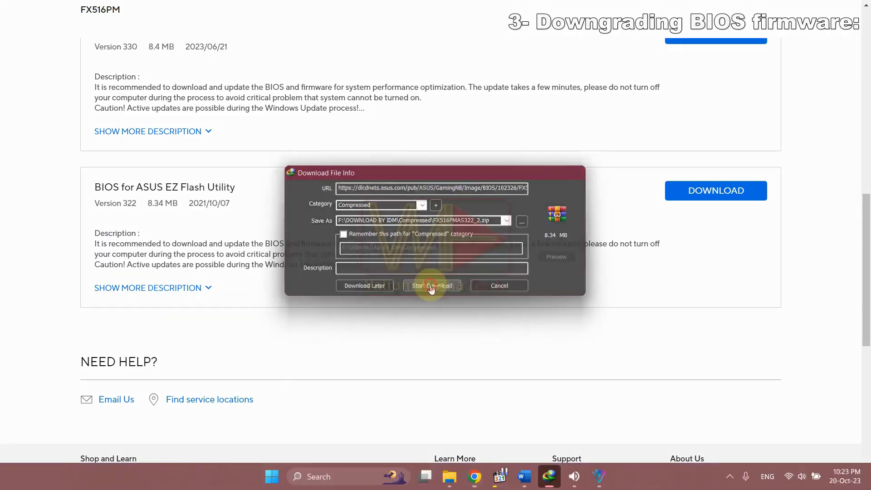
pyautogui.click(344, 274)
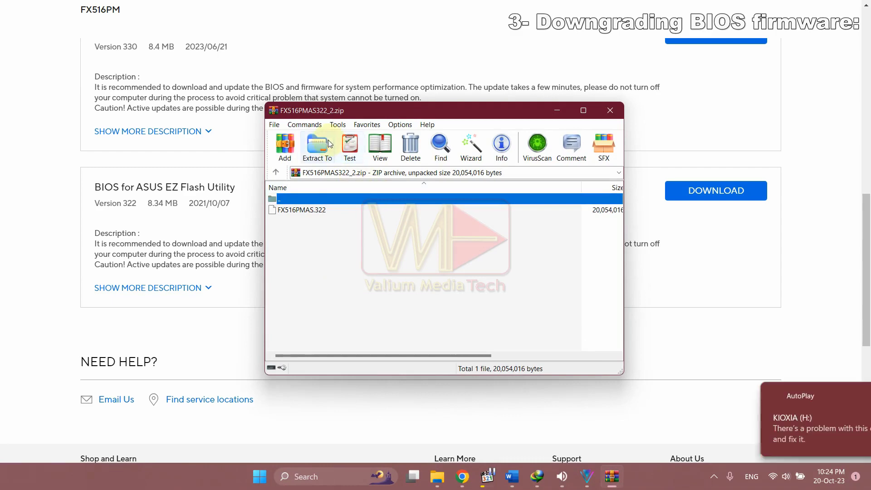
# Extract FX516PMAS322_2.zip to the KIOXIA (H:) drive.
pyautogui.click(848, 399)
pyautogui.click(317, 145)
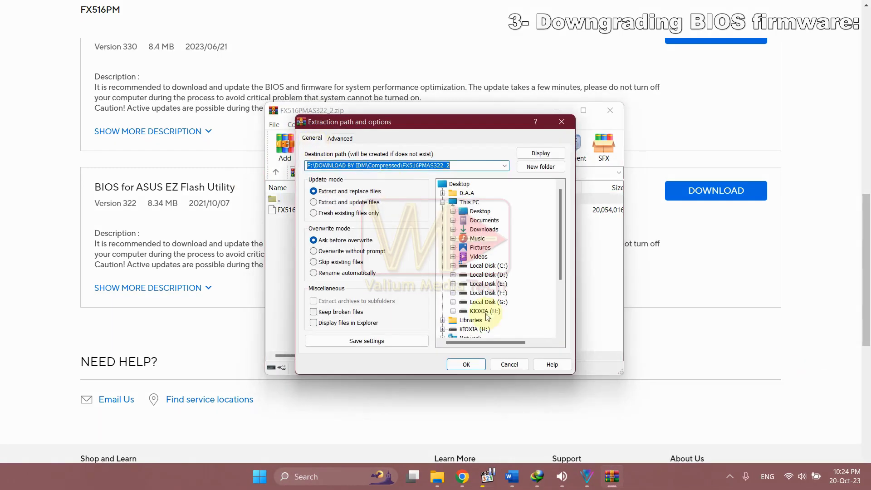
pyautogui.press('Return')
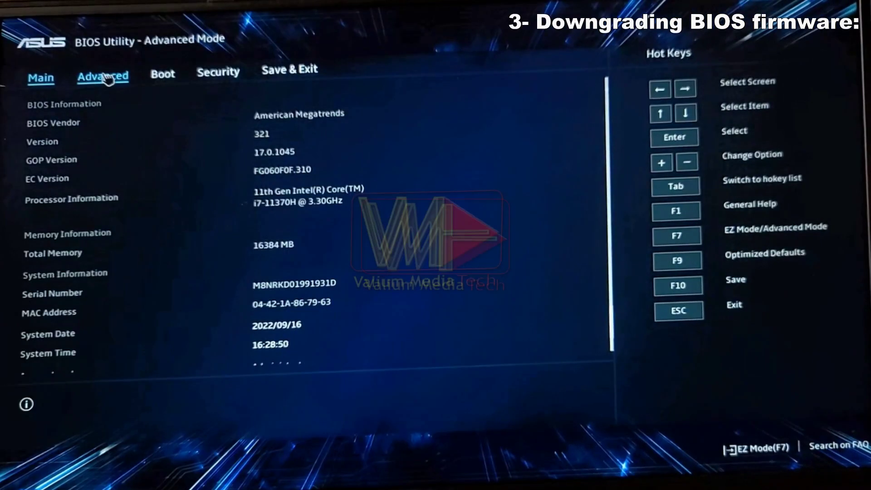
# Flash FX516PMAS.322 from fs0:\FX516PMAS322 with EZ Flash 3 under Advanced.
pyautogui.click(102, 76)
pyautogui.click(78, 233)
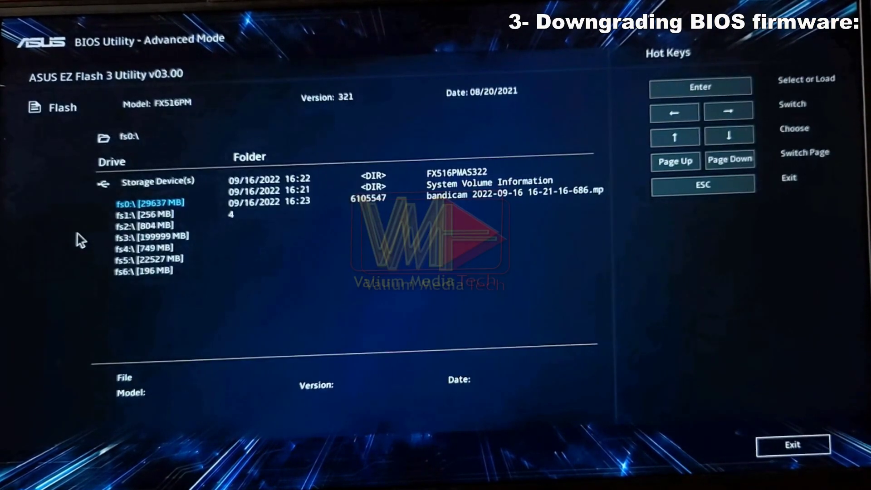
pyautogui.doubleClick(431, 176)
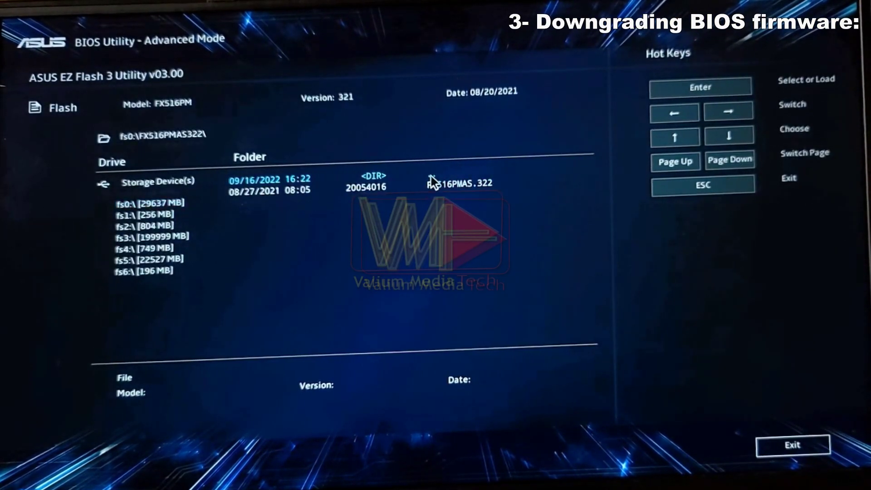
pyautogui.click(434, 184)
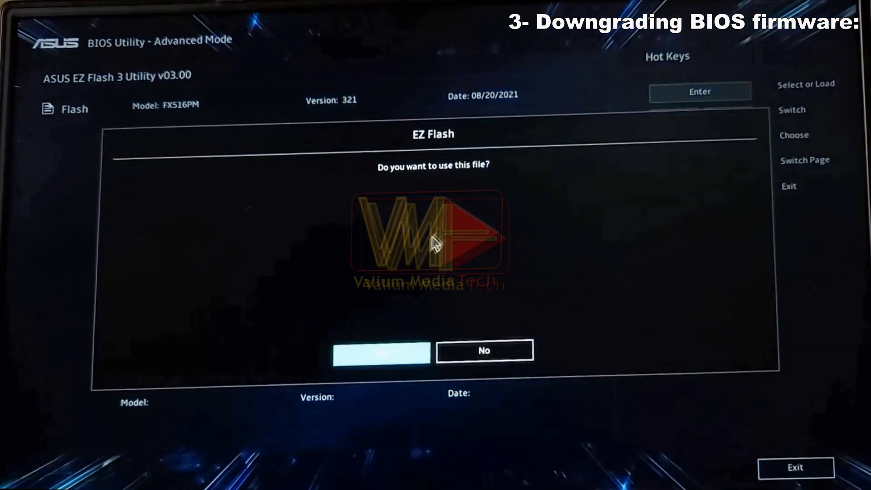
pyautogui.click(379, 360)
pyautogui.click(380, 361)
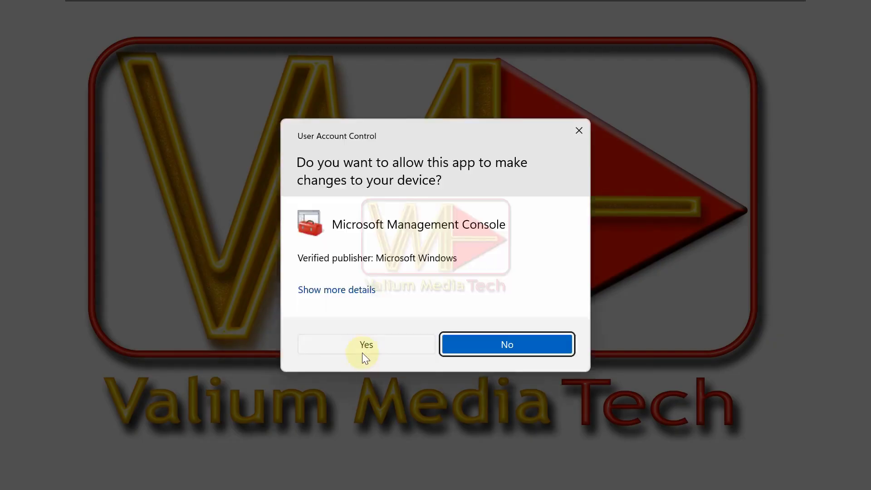
# Allow MMC to run and add the Certificates snap-in for My user account.
pyautogui.click(360, 356)
pyautogui.click(97, 100)
pyautogui.click(159, 183)
pyautogui.click(217, 177)
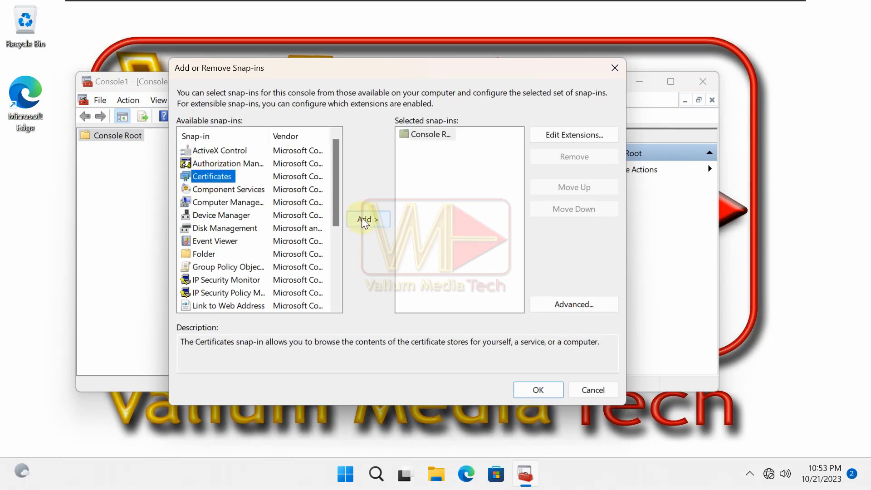
pyautogui.click(362, 218)
pyautogui.click(434, 318)
pyautogui.click(545, 390)
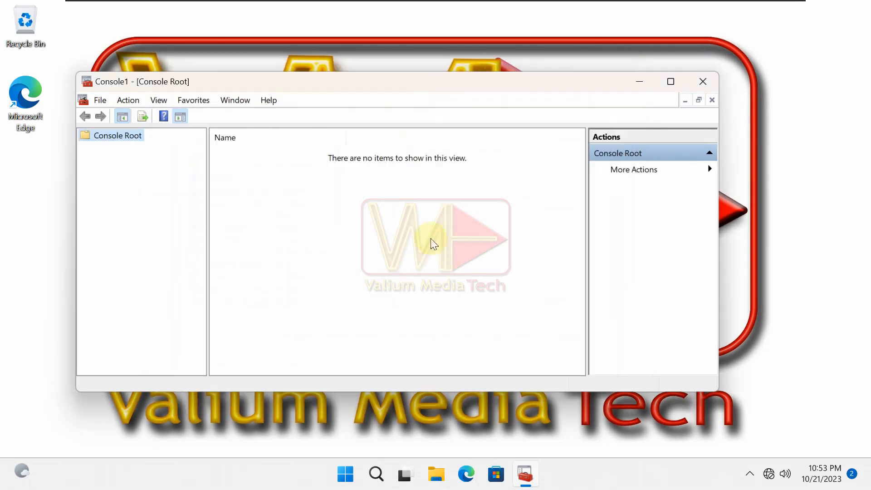
# Start the Certificate Import wizard on the current user's Personal store.
pyautogui.doubleClick(118, 135)
pyautogui.click(84, 147)
pyautogui.click(127, 161)
pyautogui.rightClick(127, 161)
pyautogui.moveTo(280, 194)
pyautogui.click(317, 225)
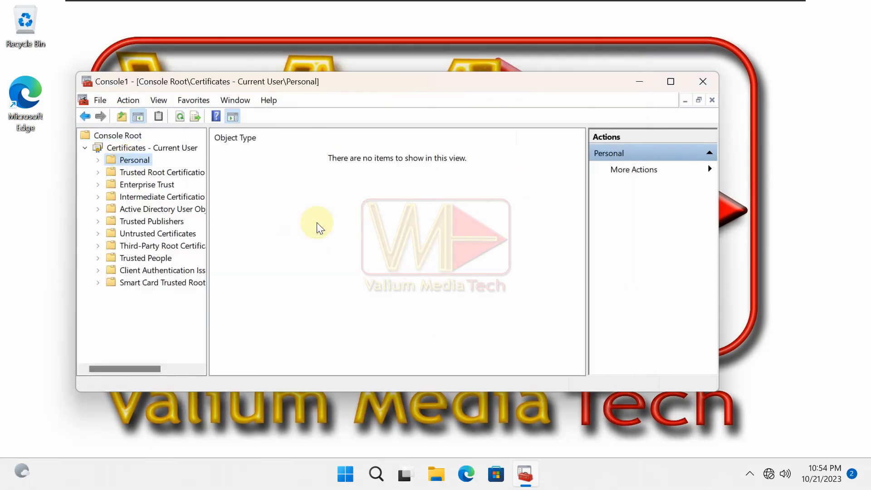
pyautogui.click(487, 403)
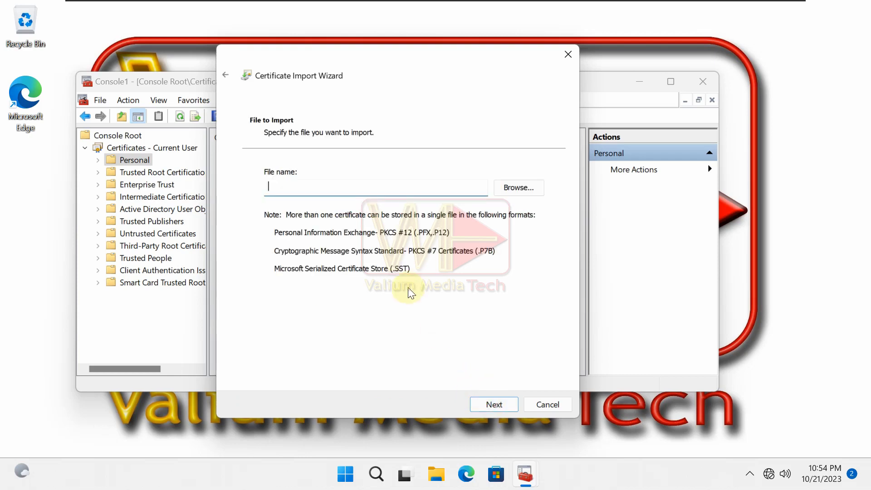
# Import VMTECHS.CER into the Personal store and view the imported certificate.
pyautogui.click(516, 187)
pyautogui.moveTo(641, 163); pyautogui.dragTo(644, 310)
pyautogui.doubleClick(477, 314)
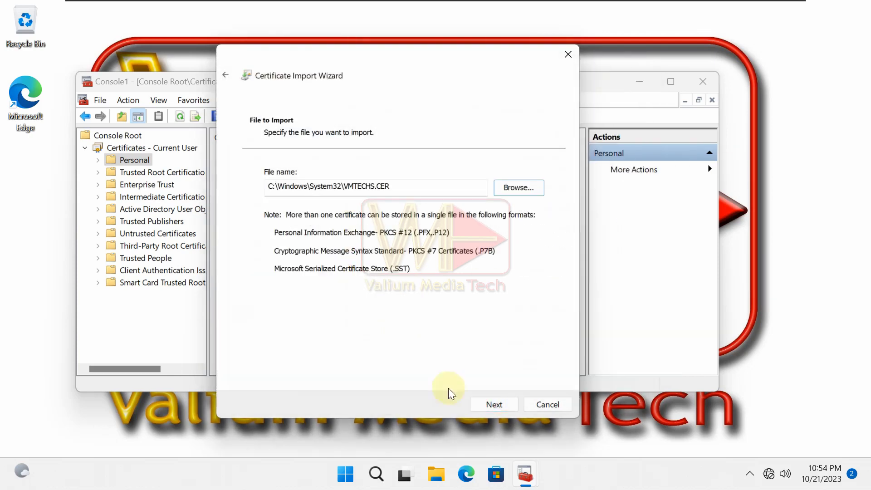
pyautogui.click(493, 403)
pyautogui.click(357, 310)
pyautogui.click(485, 403)
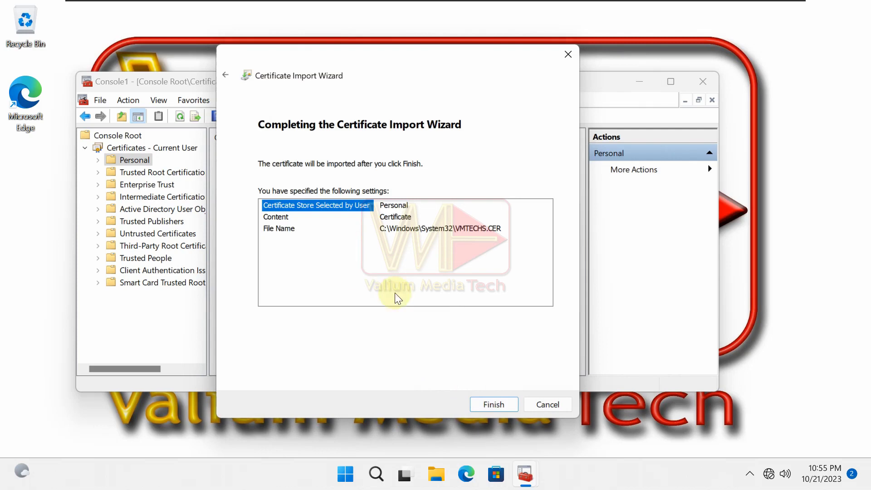
pyautogui.click(492, 404)
pyautogui.click(483, 325)
pyautogui.click(98, 160)
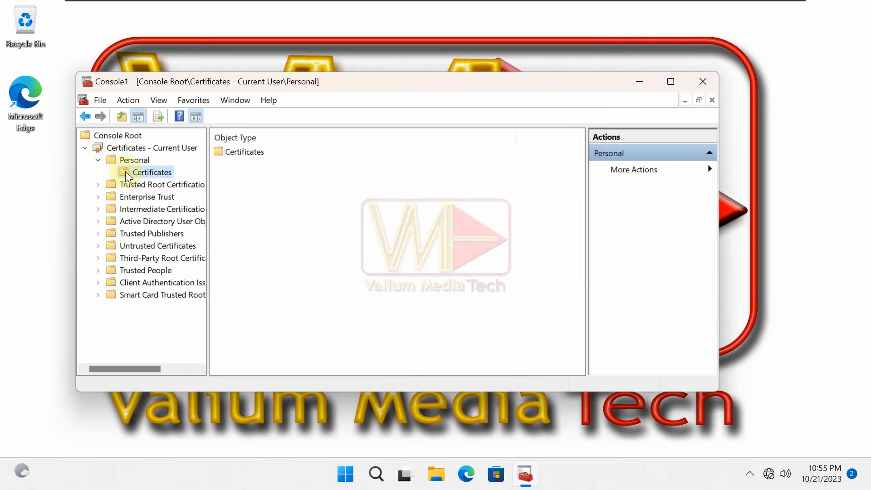
pyautogui.click(125, 170)
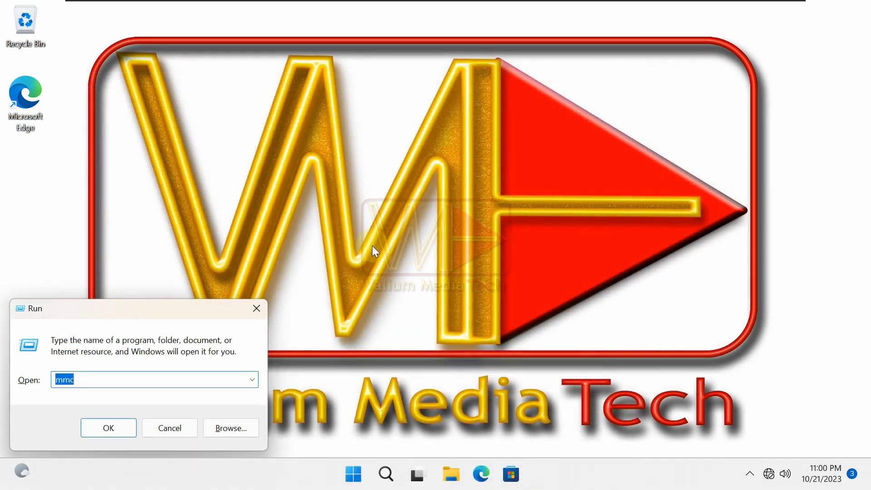
# Open gpedit.msc and add the certificate as a BitLocker Data Recovery Agent under Public Key Policies.
pyautogui.write('gpedit.msc')
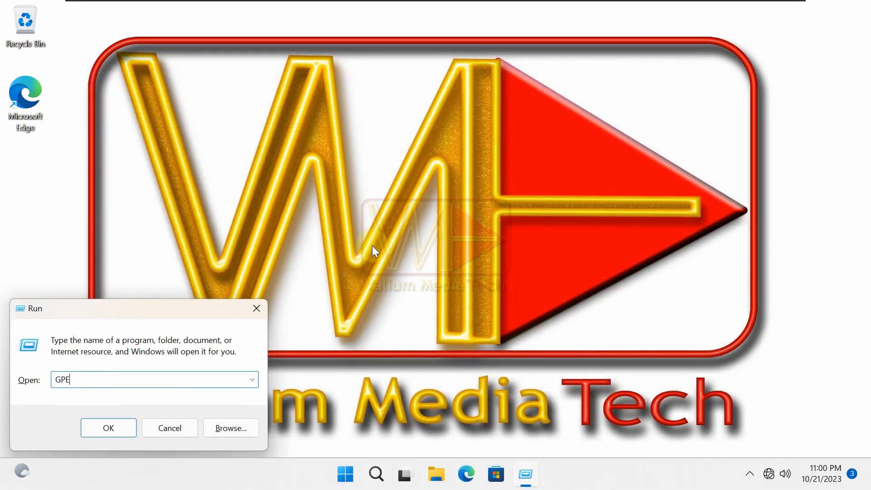
pyautogui.press('Return')
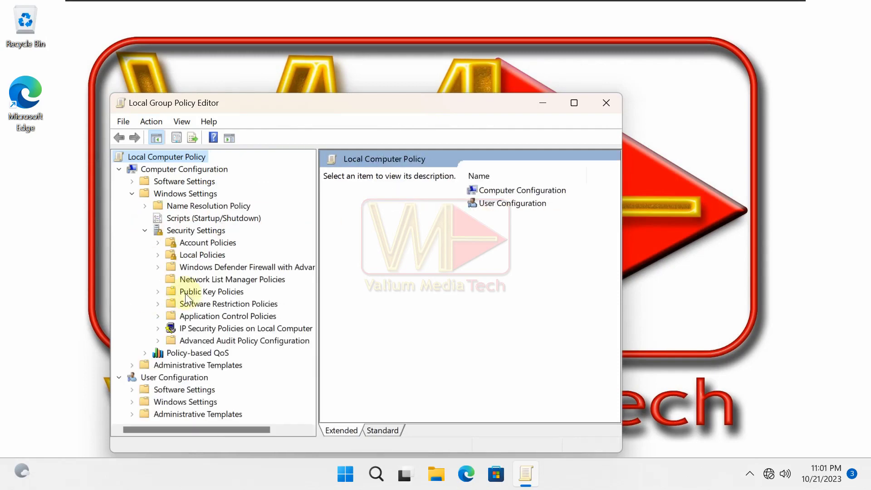
pyautogui.click(185, 292)
pyautogui.click(158, 292)
pyautogui.rightClick(211, 326)
pyautogui.click(258, 335)
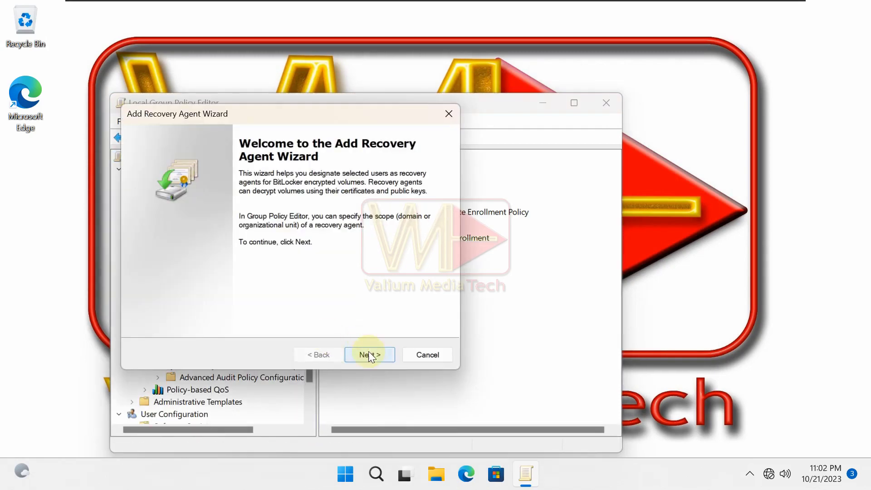
pyautogui.click(369, 353)
pyautogui.click(375, 251)
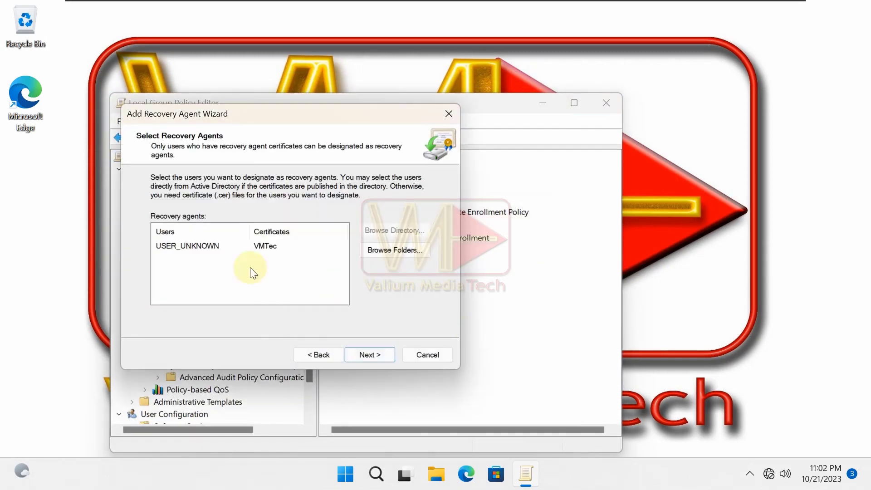
pyautogui.click(370, 355)
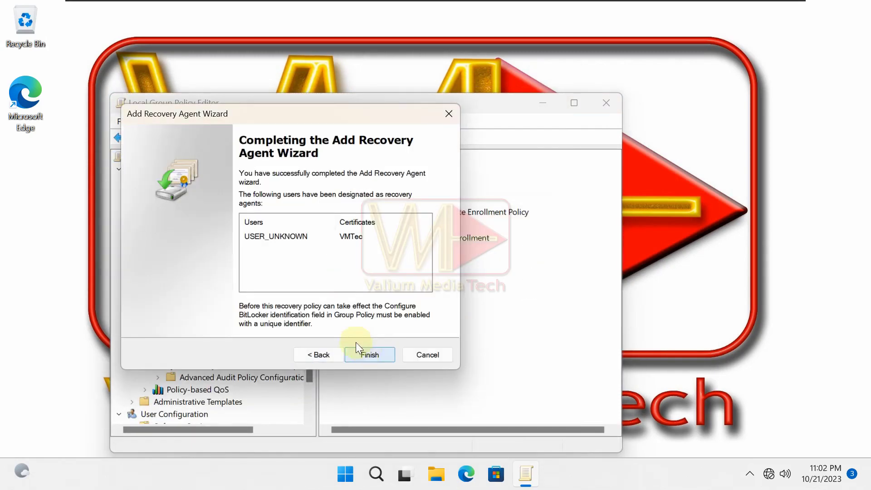
pyautogui.click(370, 354)
# Enable the BitLocker unique identifiers policy with organization identifier ValiumMediaTech.
pyautogui.click(134, 196)
pyautogui.click(146, 209)
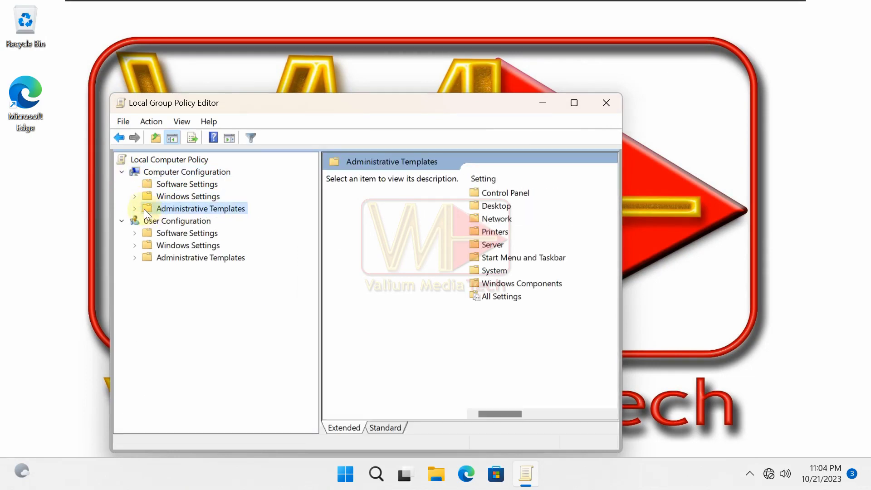
pyautogui.doubleClick(144, 209)
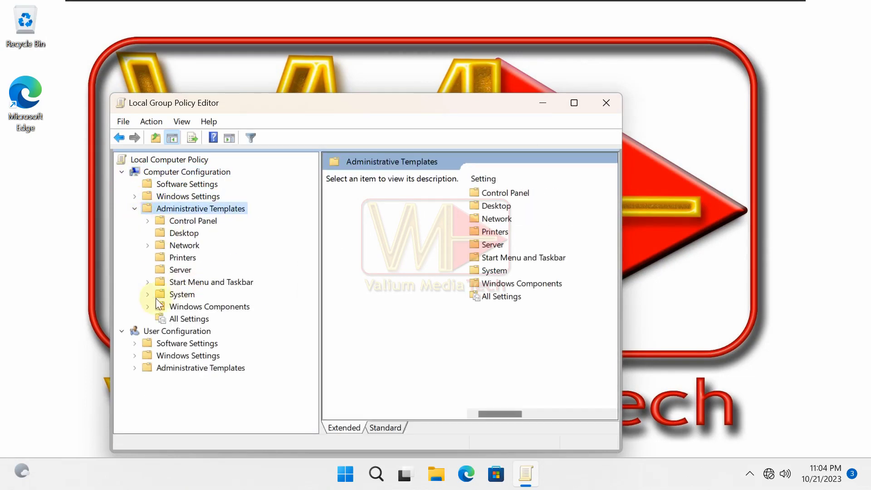
pyautogui.click(146, 305)
pyautogui.click(172, 270)
pyautogui.click(500, 325)
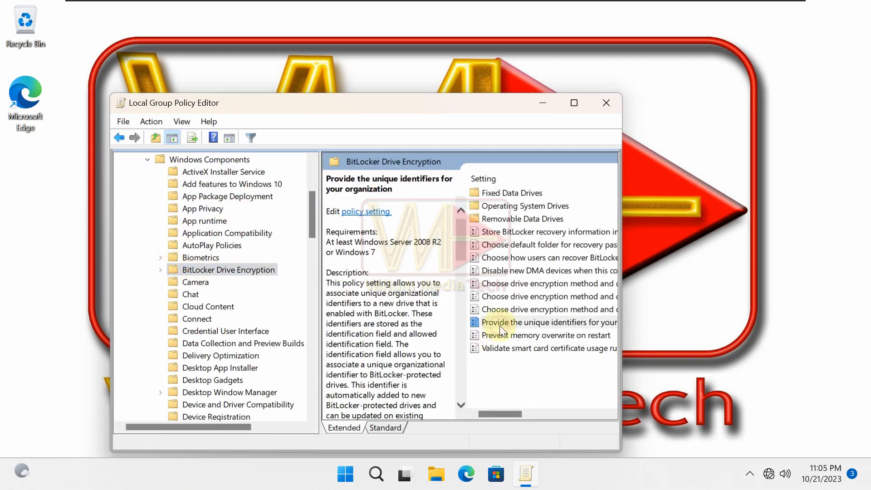
pyautogui.doubleClick(497, 325)
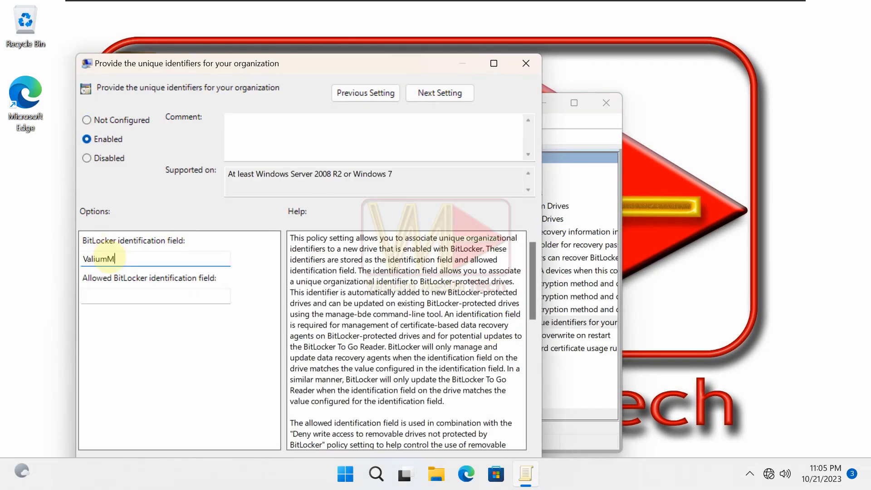
pyautogui.write('ediaTech')
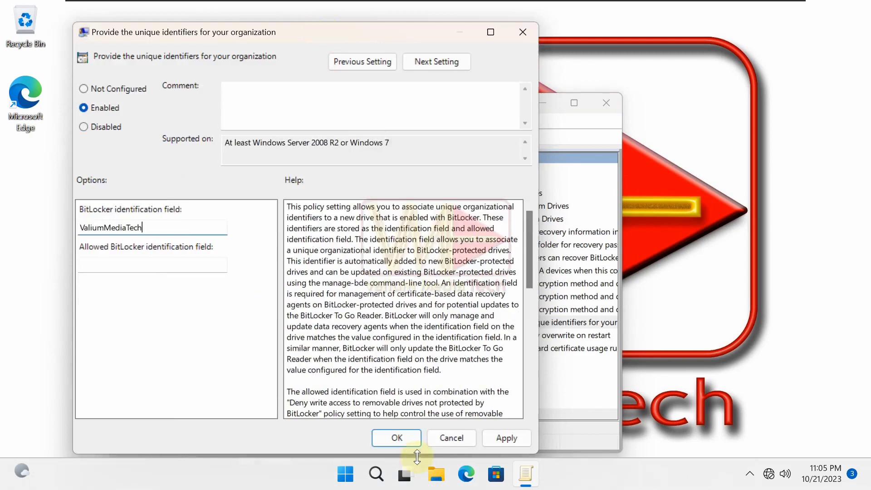
pyautogui.click(396, 437)
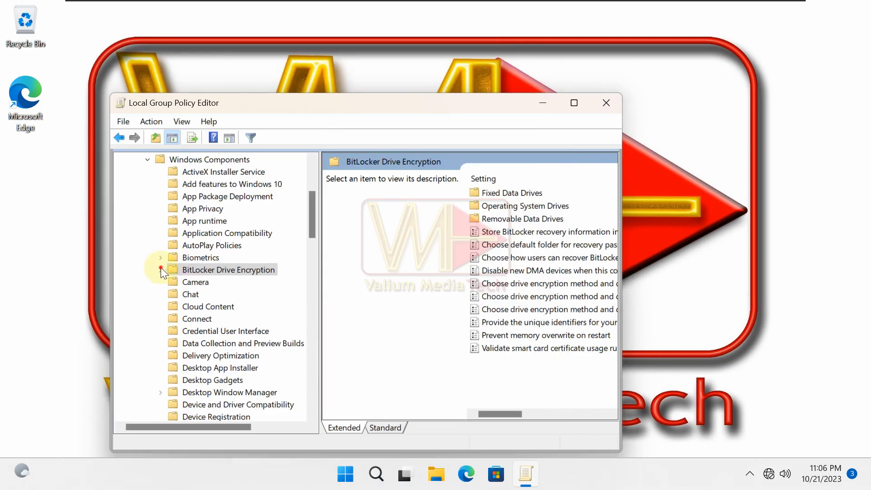
# Enable the 'Choose how drives can be recovered' policy for operating system, removable and fixed drives.
pyautogui.click(161, 270)
pyautogui.click(227, 294)
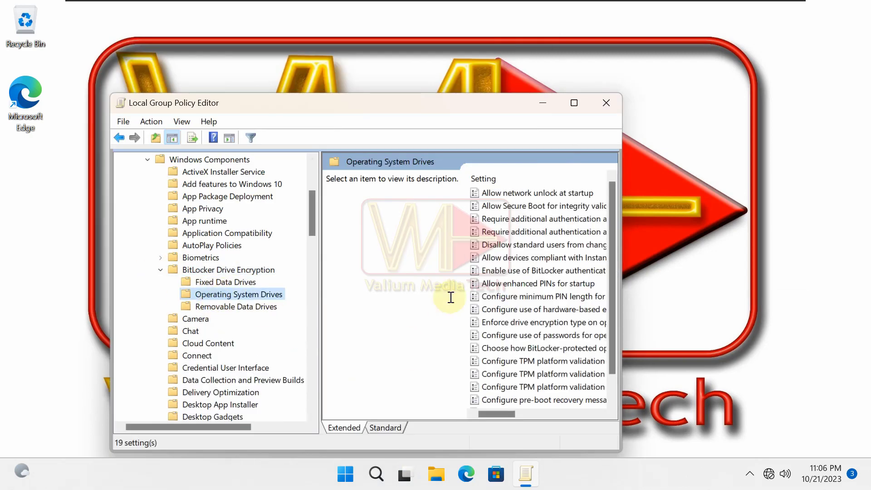
pyautogui.doubleClick(545, 348)
pyautogui.click(121, 140)
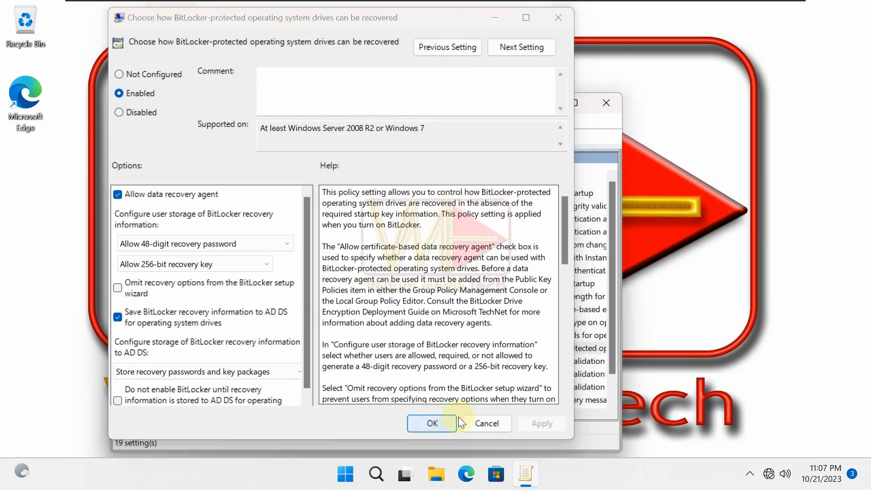
pyautogui.click(432, 423)
pyautogui.click(230, 305)
pyautogui.doubleClick(515, 279)
pyautogui.click(33, 104)
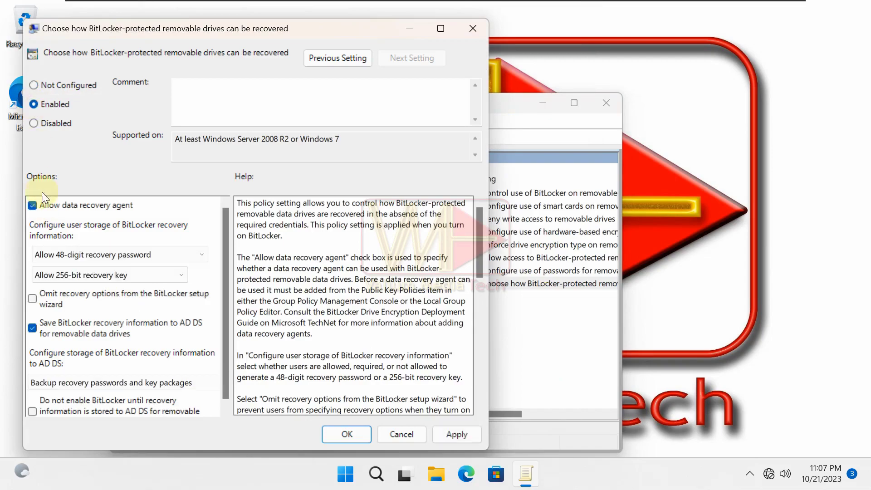
pyautogui.click(348, 434)
pyautogui.click(191, 282)
pyautogui.doubleClick(511, 272)
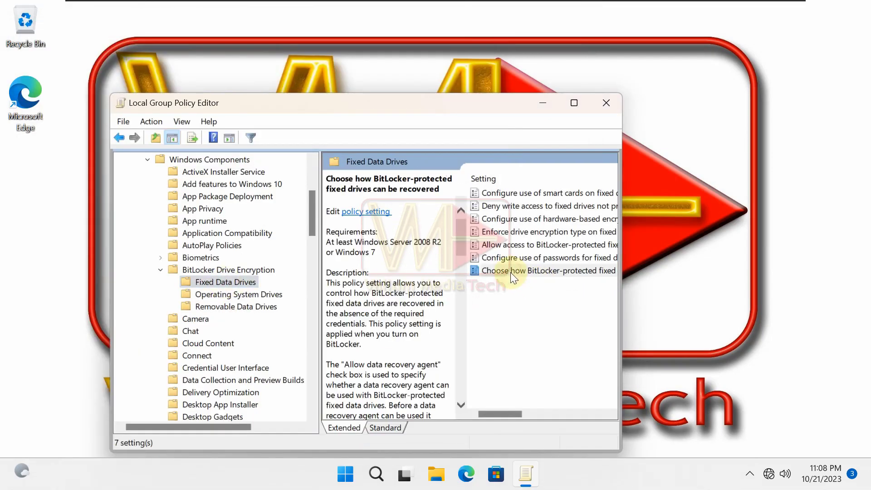
pyautogui.click(51, 121)
pyautogui.click(364, 451)
pyautogui.click(213, 269)
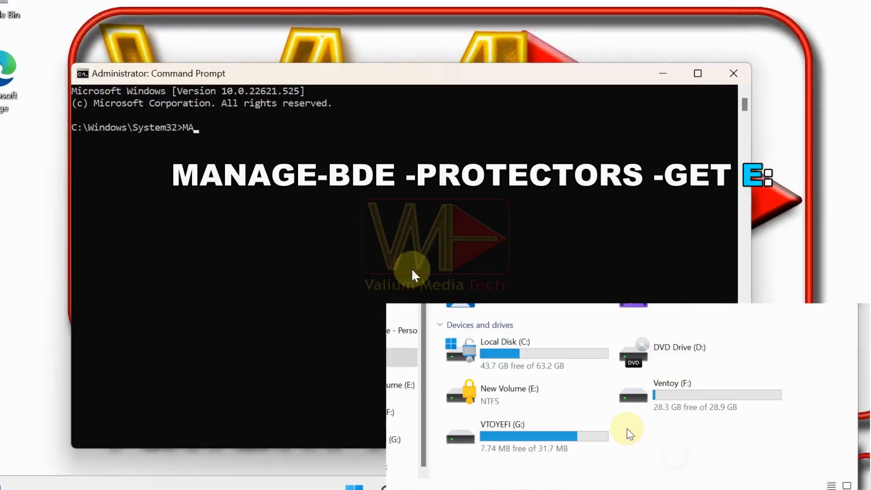
# Run MANAGE-BDE -PROTECTORS -GET E:, then unlock E: with -CERT -CT and the copied thumbprint.
pyautogui.write('TORS -')
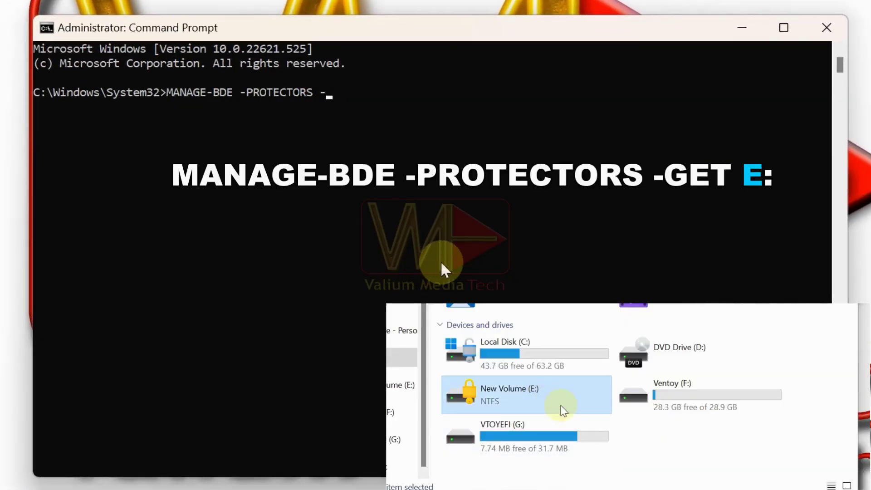
pyautogui.write('GET E:')
pyautogui.press('Return')
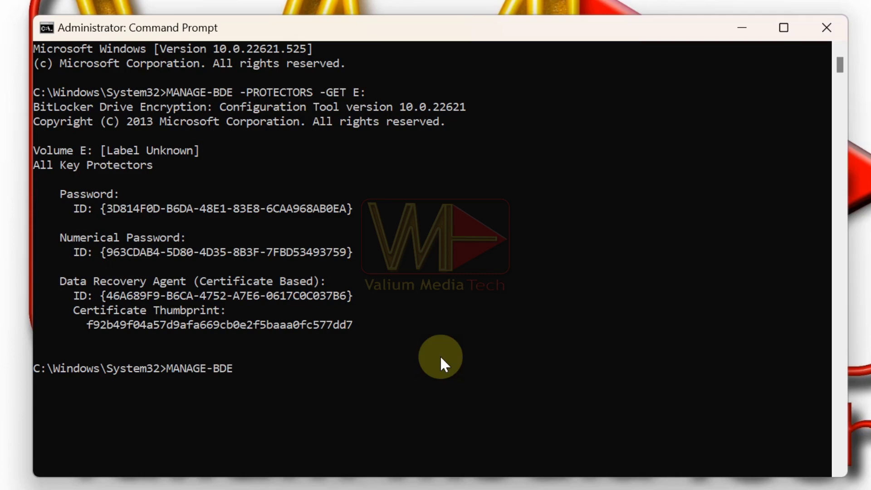
pyautogui.write('MANAGE-BDE -UNLOCK E: -CERT -CT')
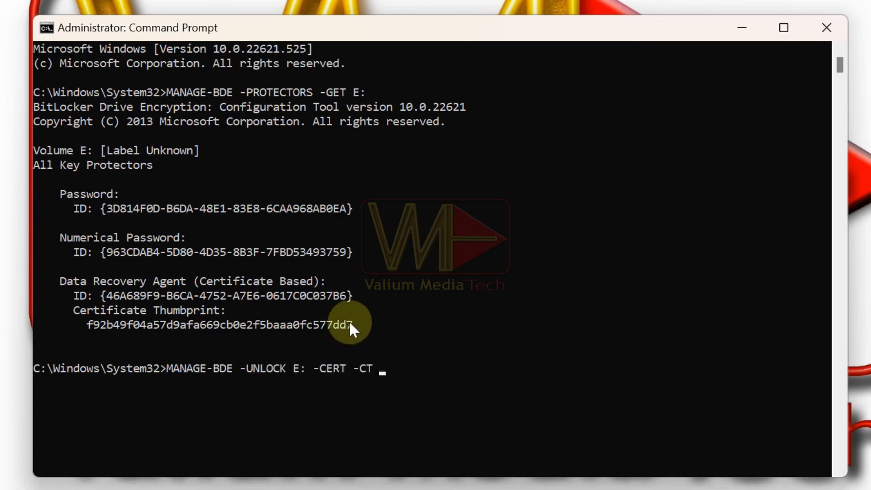
pyautogui.moveTo(352, 325); pyautogui.dragTo(86, 325)
pyautogui.hotkey('ctrl', 'c')
pyautogui.hotkey('ctrl', 'v')
pyautogui.press('Return')
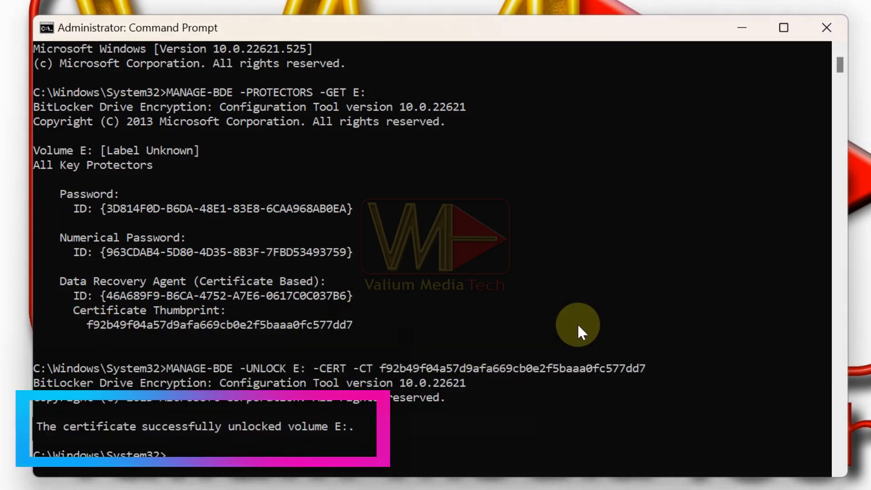
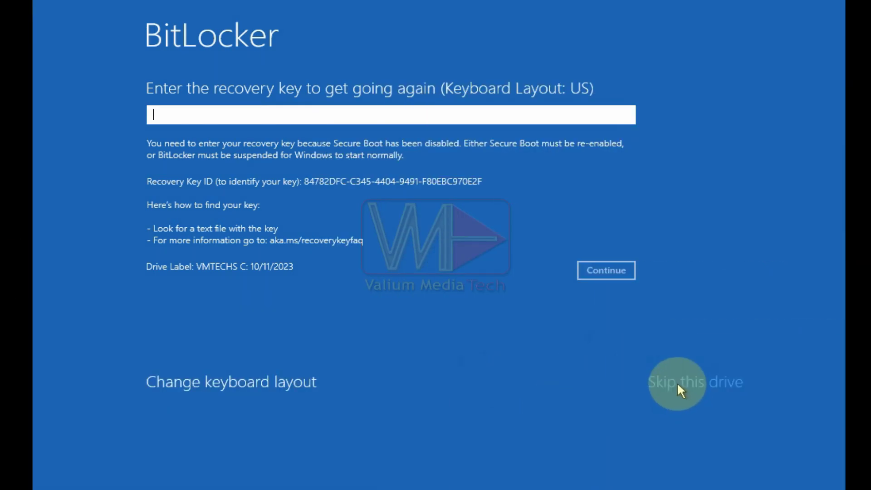
# Skip the BitLocker-locked drive and open Command Prompt under Troubleshoot > Advanced options.
pyautogui.click(678, 382)
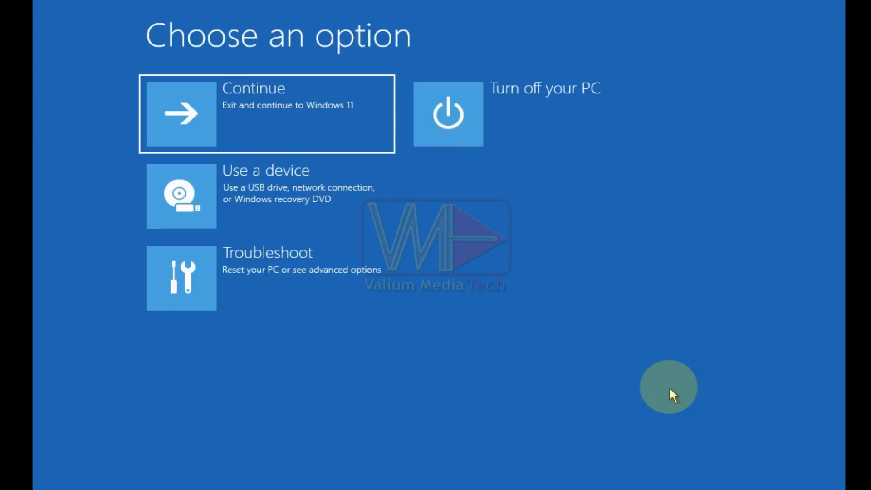
pyautogui.click(270, 307)
pyautogui.click(269, 227)
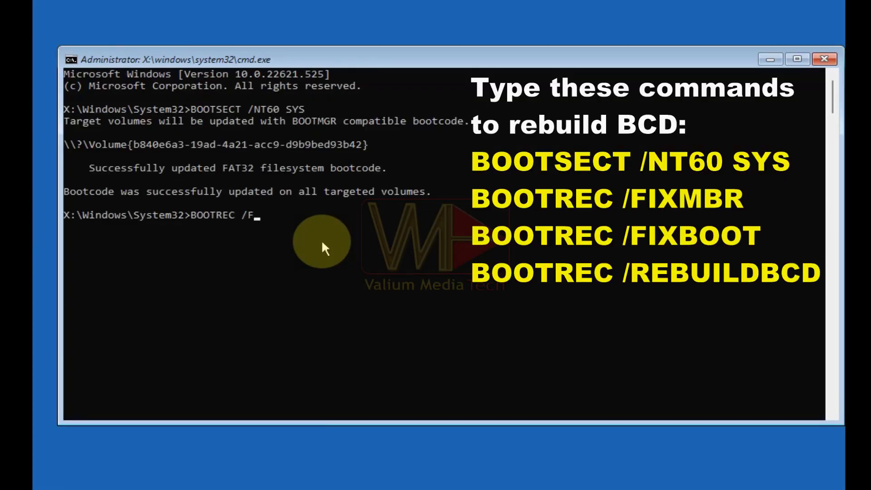
# Repair boot code with BOOTSECT /NT60 SYS and BOOTREC /FIXMBR, /FIXBOOT and /REBUILDBCD.
pyautogui.press('Return')
pyautogui.write('BOOTREC /FIXBOOT')
pyautogui.press('Return')
pyautogui.write('BOOTREC /REBUILDBCD')
pyautogui.press('Return')
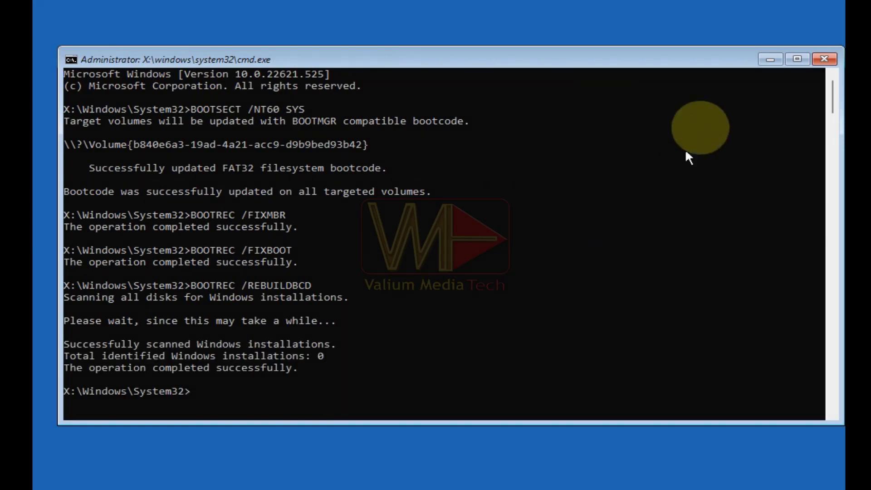
pyautogui.click(824, 60)
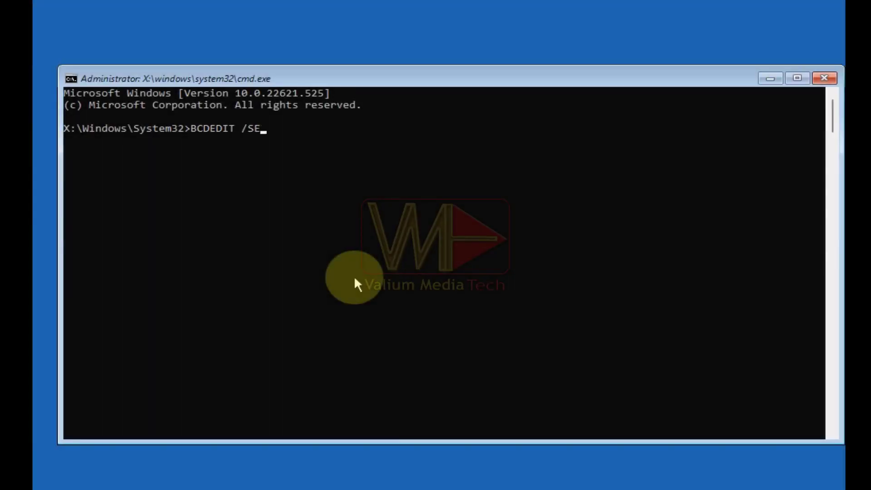
# Set the default entry's boot menu policy to LEGACY and list the boot entries.
pyautogui.write('T {DEFAULT} BootMenuP')
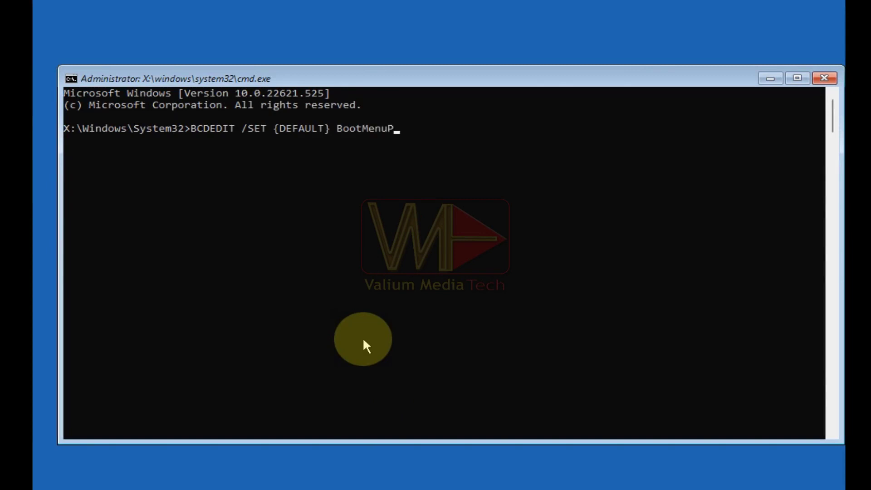
pyautogui.write('olicy LEGACY')
pyautogui.press('Return')
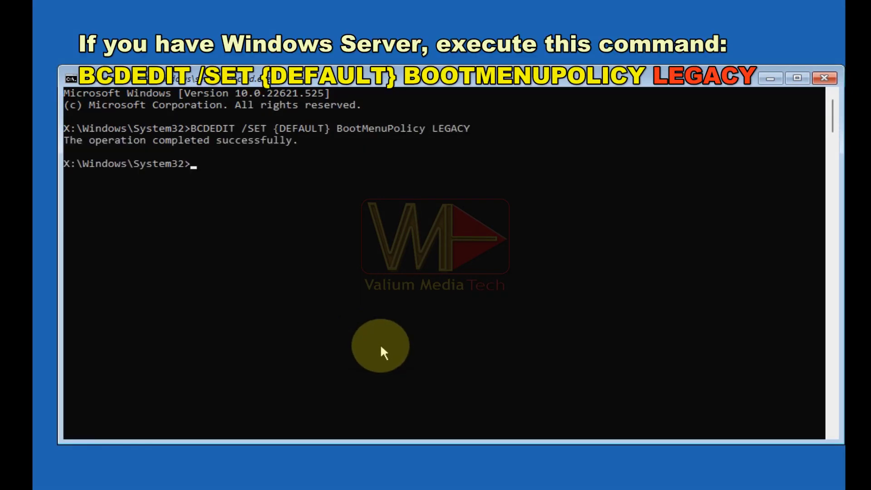
pyautogui.write('BCDEDIT')
pyautogui.press('Return')
# Change the default boot menu policy to STANDARD and confirm it with BCDEDIT.
pyautogui.press('Up')
pyautogui.press('Up')
pyautogui.press('BackSpace')
pyautogui.press('BackSpace')
pyautogui.press('BackSpace')
pyautogui.press('BackSpace')
pyautogui.press('BackSpace')
pyautogui.press('BackSpace')
pyautogui.write('STA')
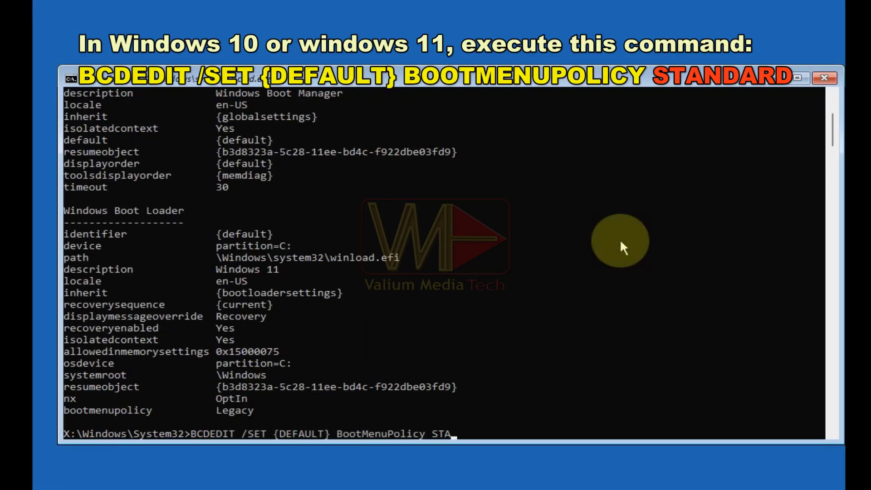
pyautogui.write('NDARD')
pyautogui.press('Return')
pyautogui.write('BCDEDIT')
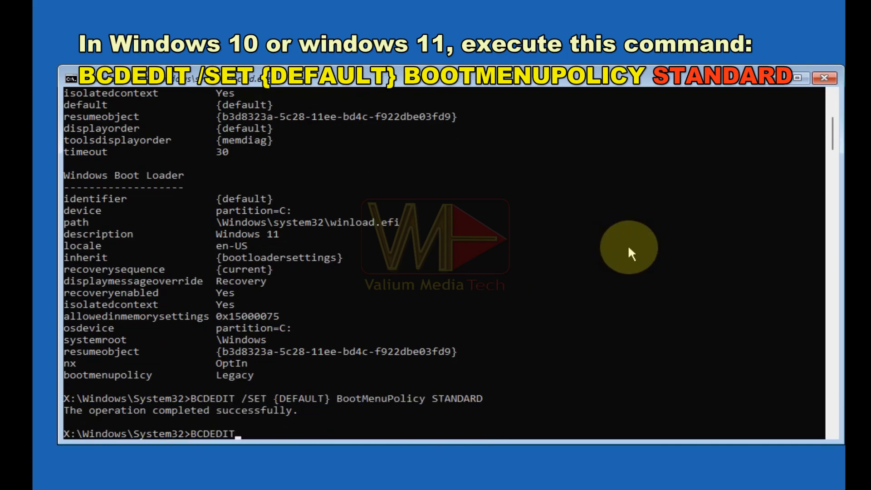
pyautogui.press('Return')
pyautogui.click(180, 434)
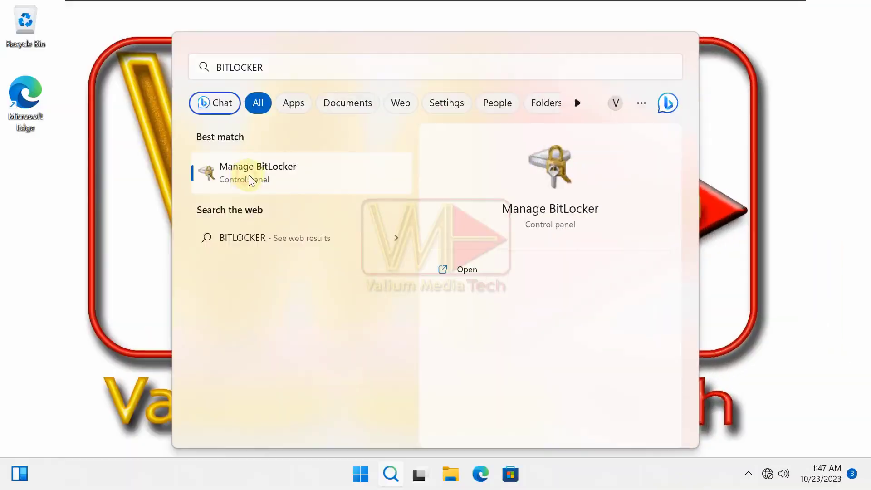
# Save the BitLocker recovery key to the Ventoy (F:) USB drive and decrypt drive C:.
pyautogui.click(249, 175)
pyautogui.click(552, 251)
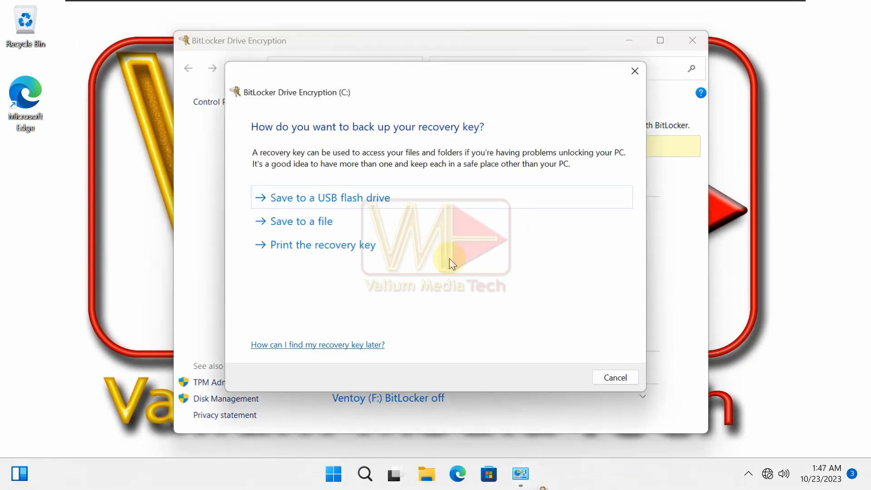
pyautogui.click(303, 203)
pyautogui.click(467, 283)
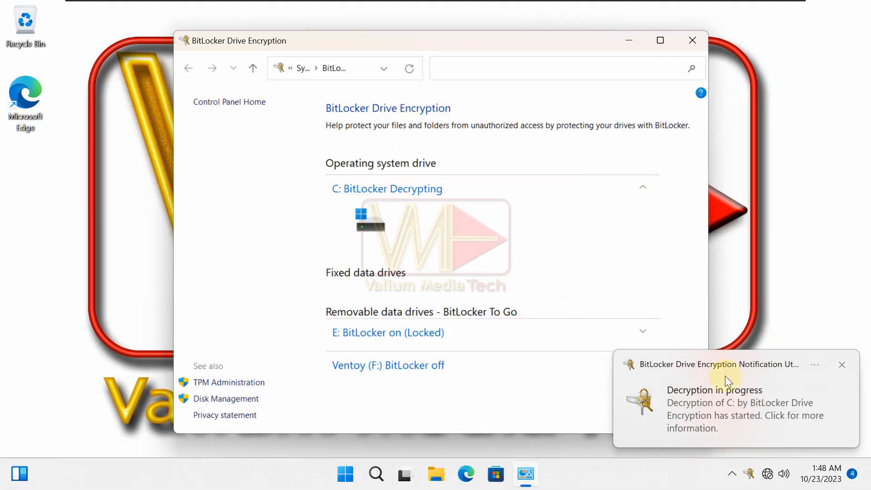
pyautogui.click(513, 212)
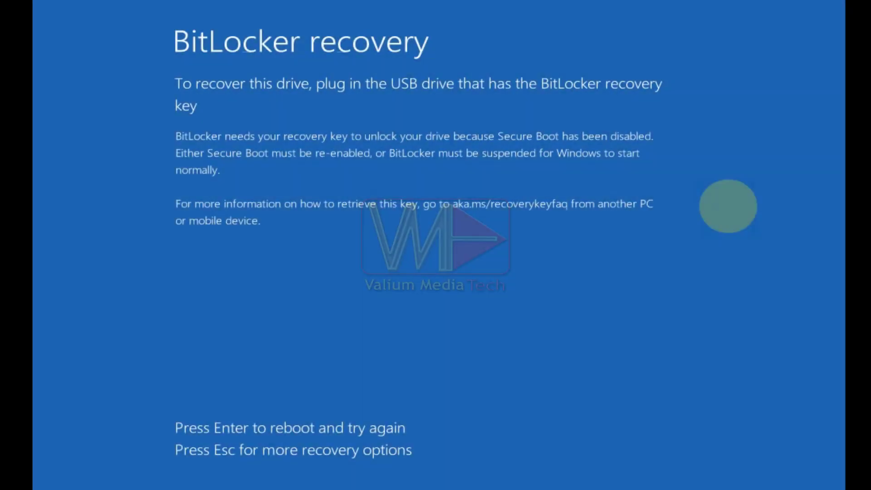
# Delete the locked Windows partition from the recovery key screen.
pyautogui.press('Escape')
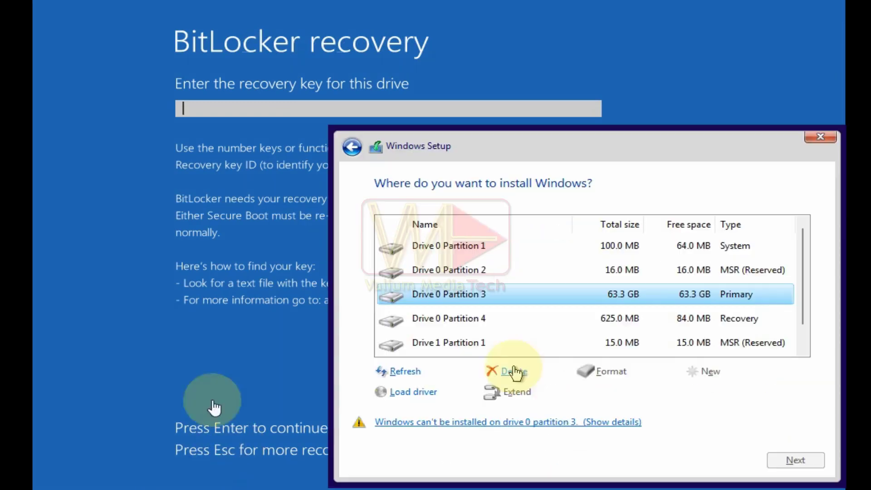
pyautogui.click(514, 370)
pyautogui.click(696, 393)
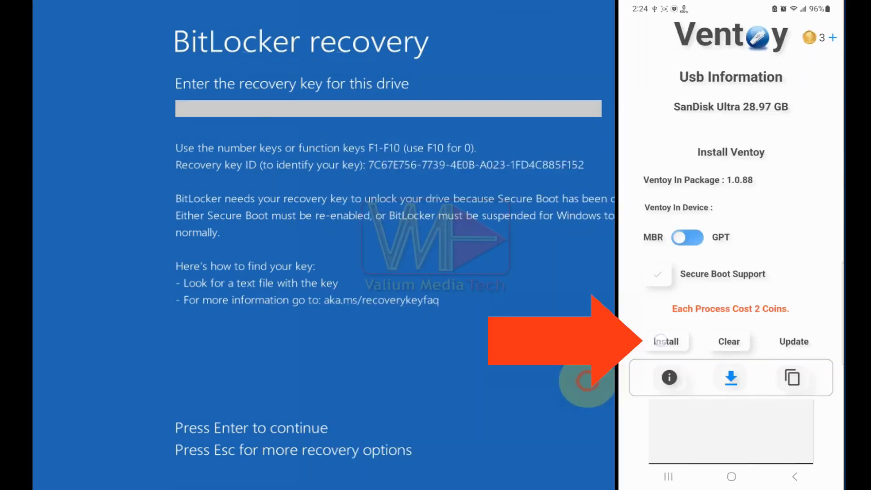
# Install Ventoy onto the SanDisk Ultra USB drive and grant it USB access.
pyautogui.click(662, 341)
pyautogui.click(800, 286)
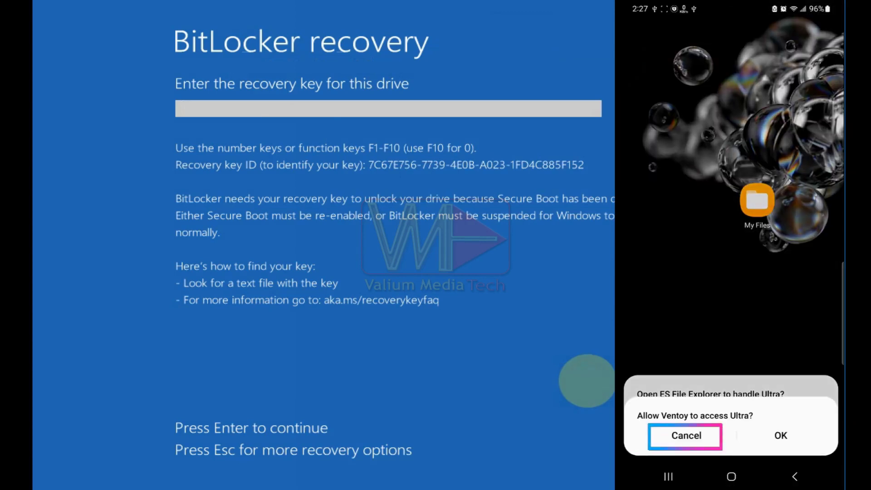
pyautogui.click(687, 436)
pyautogui.click(684, 436)
# Copy the Windows 11 ISO from the Wind11RecoveryImage folder onto the USB drive.
pyautogui.click(758, 200)
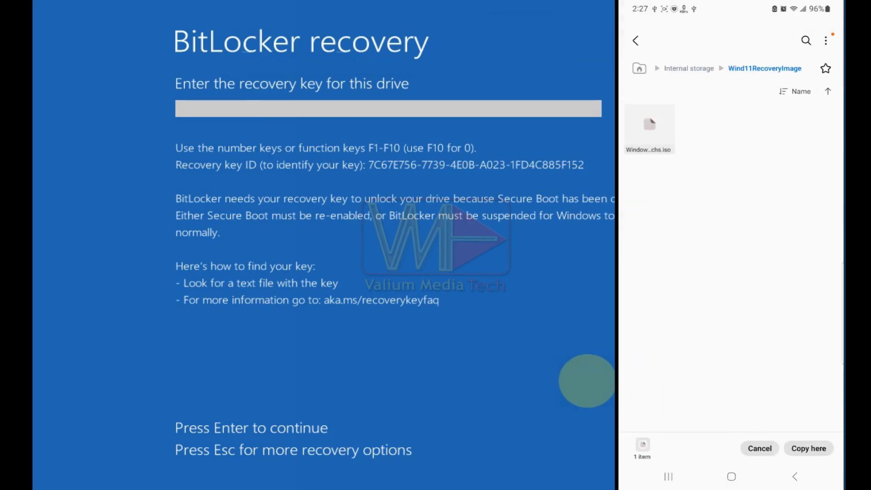
pyautogui.click(650, 128)
pyautogui.click(686, 447)
pyautogui.click(640, 68)
pyautogui.click(672, 384)
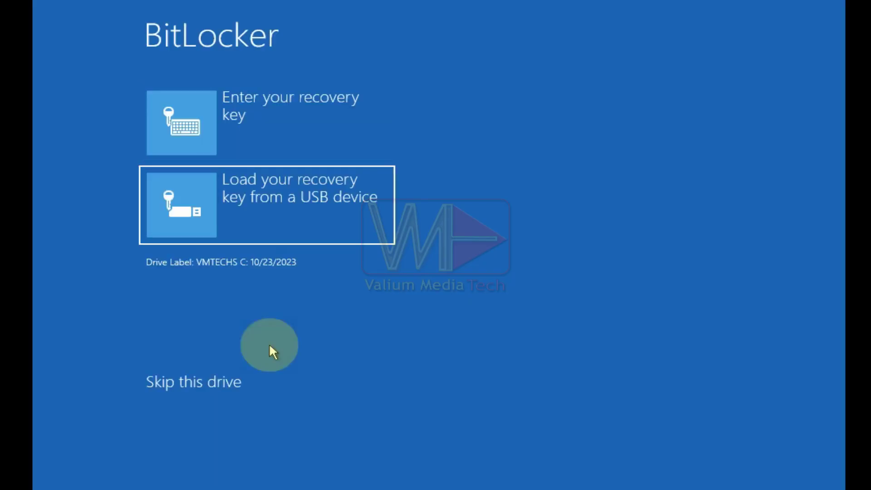
# Skip the locked drive, boot from the USB device, and select the Windows-11-Recovery-Image-By-VMTechs.iso in Ventoy.
pyautogui.click(189, 391)
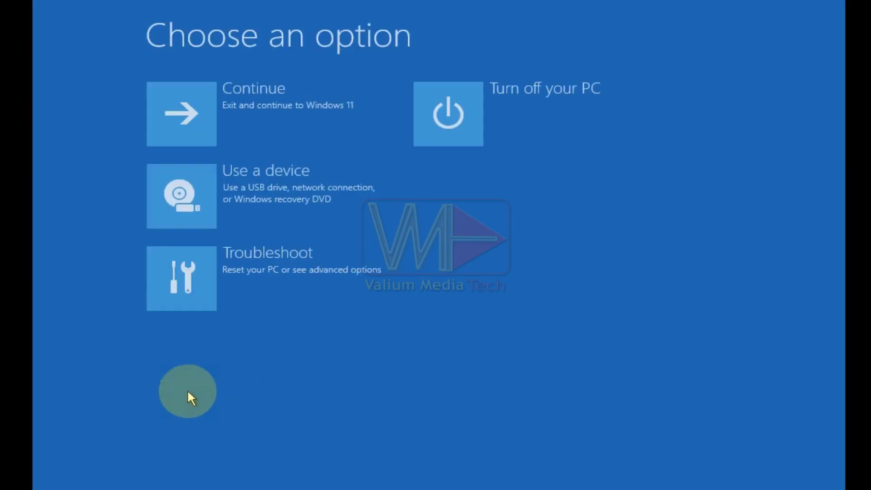
pyautogui.click(288, 207)
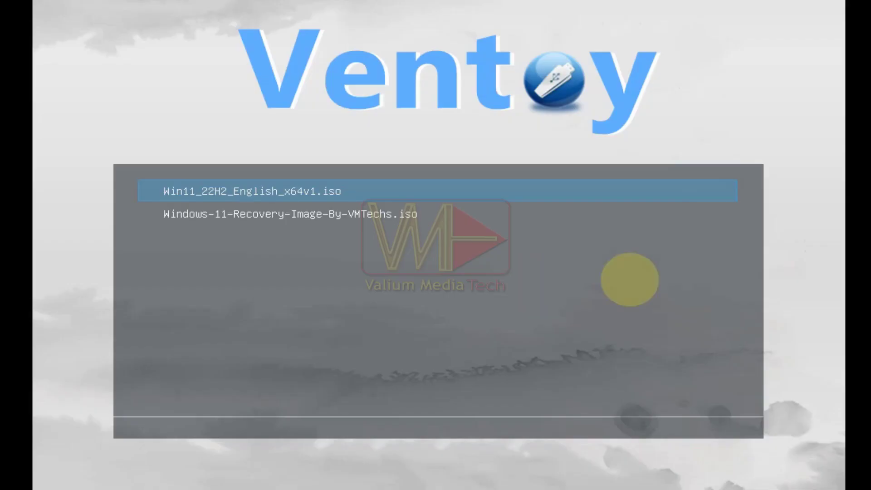
pyautogui.press('Down')
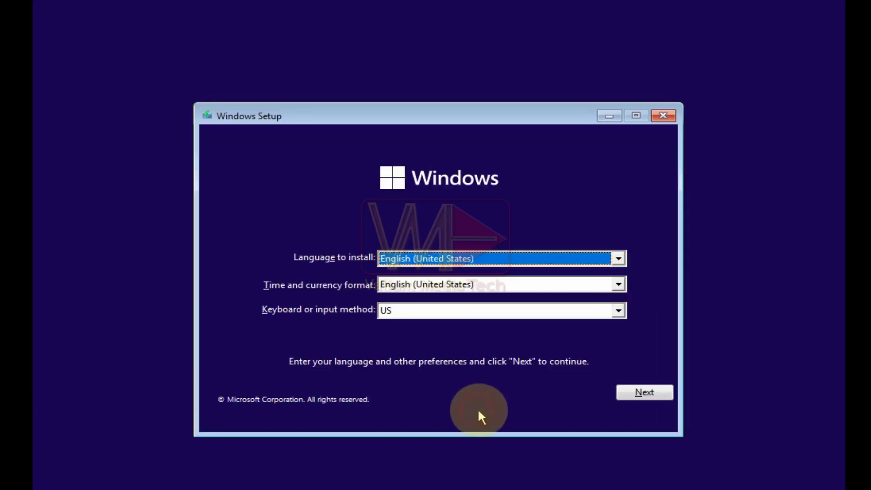
# Start Windows Setup without a product key and choose the Windows 11 Pro edition.
pyautogui.click(644, 393)
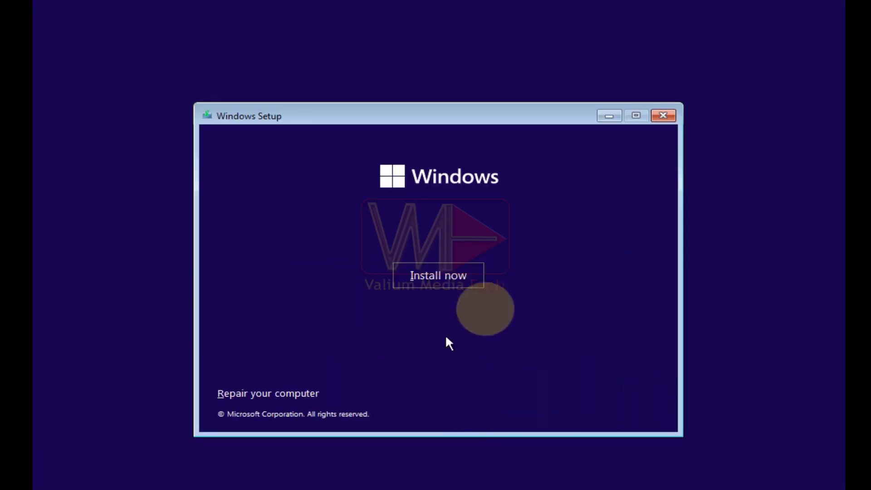
pyautogui.click(435, 276)
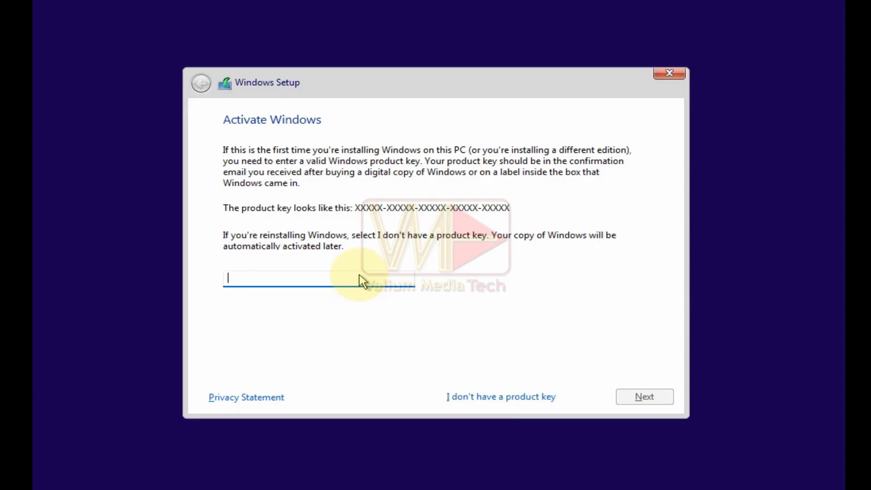
pyautogui.click(498, 398)
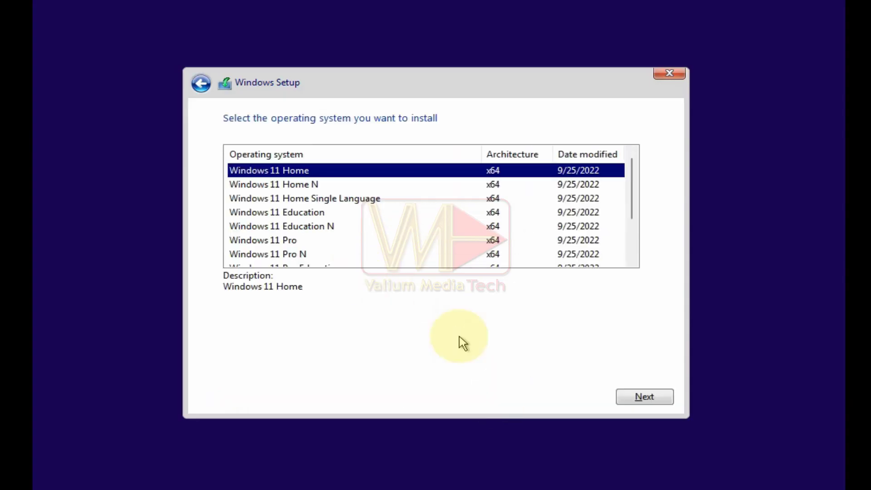
pyautogui.click(287, 241)
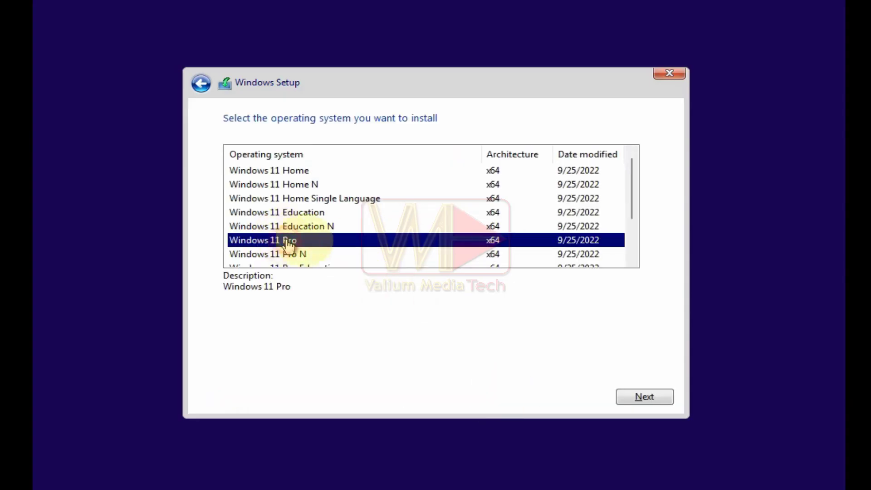
pyautogui.click(626, 399)
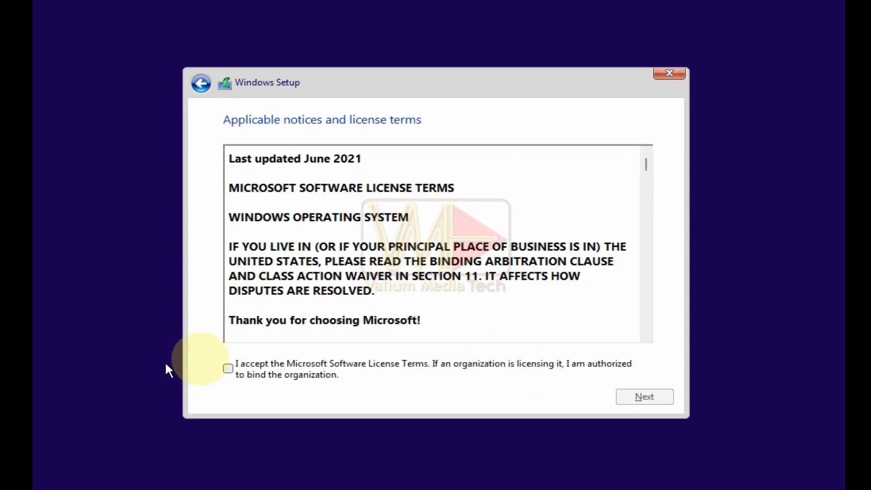
# Accept the licence terms and choose a Custom installation.
pyautogui.click(228, 368)
pyautogui.click(641, 398)
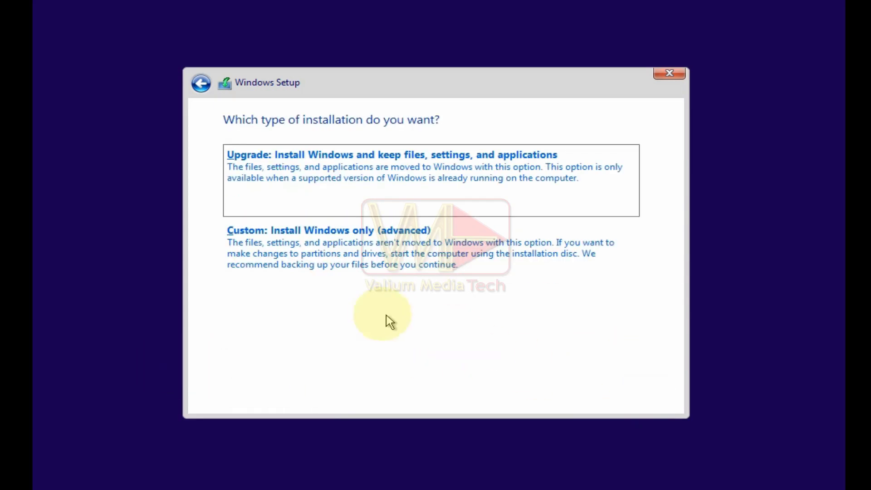
pyautogui.click(322, 263)
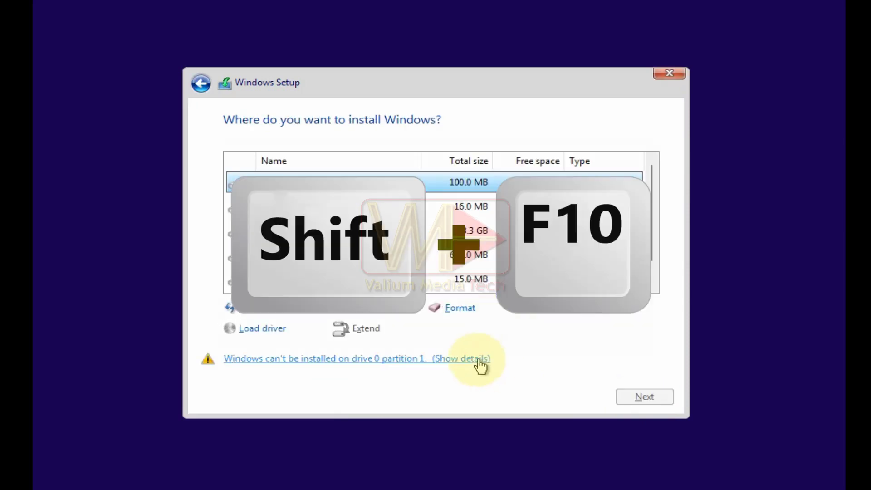
# Open Command Prompt with Shift+F10 and run BCDEDIT to find the C: osdevice.
pyautogui.hotkey('shift', 'F10')
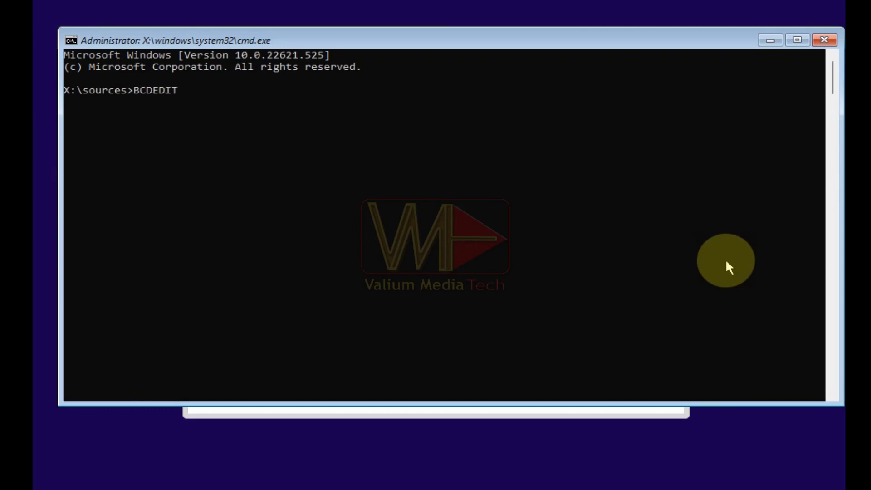
pyautogui.write('BCDEDIT')
pyautogui.press('Return')
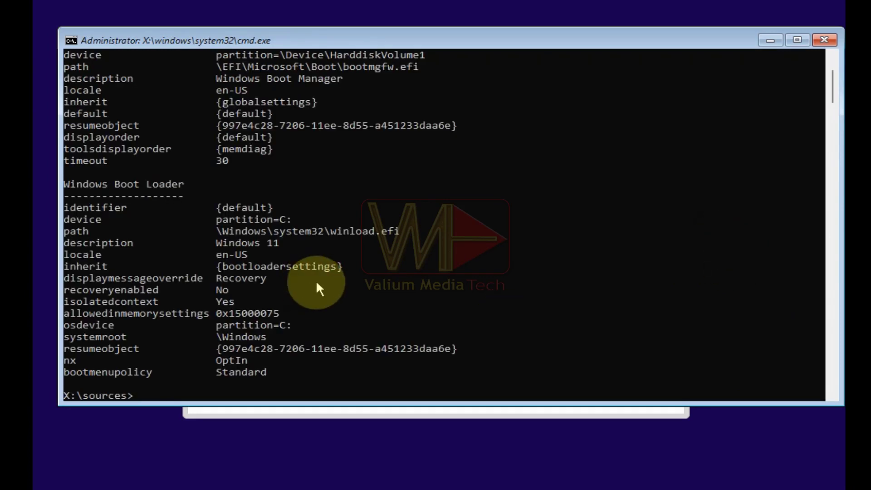
pyautogui.moveTo(288, 328); pyautogui.dragTo(298, 330)
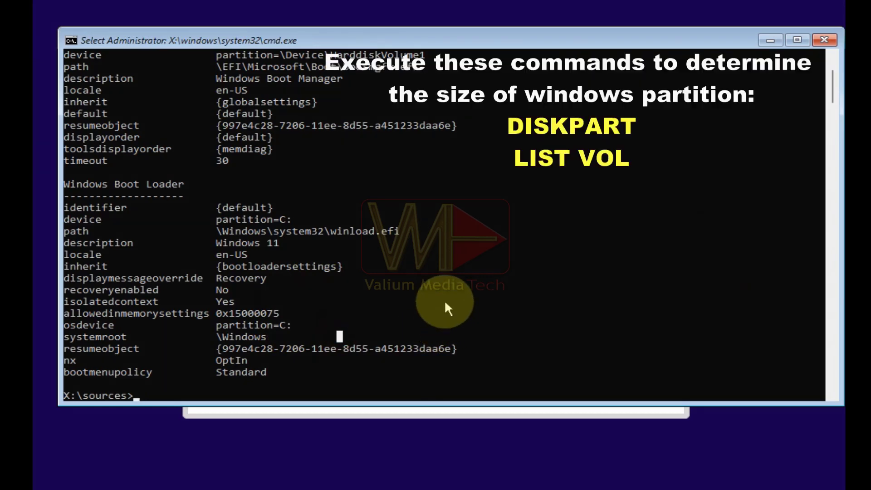
# Run DISKPART LIST VOL and highlight the 62 GB C: volume.
pyautogui.write('DISKPART')
pyautogui.press('Return')
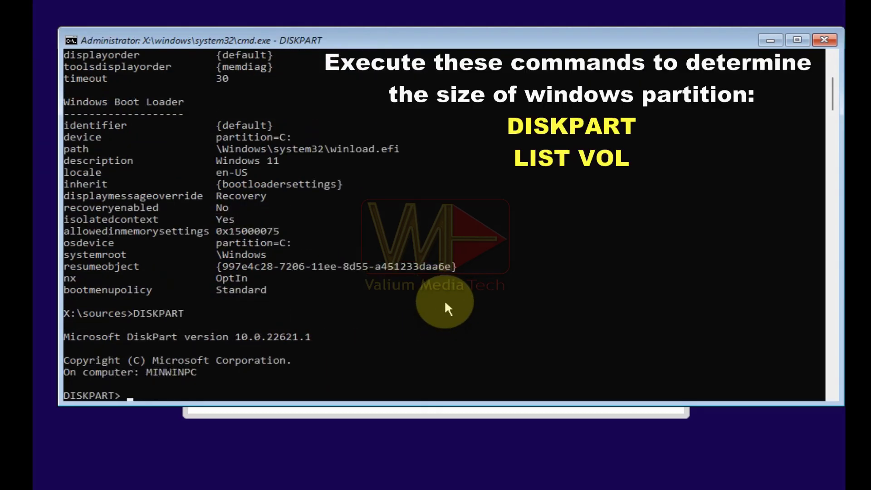
pyautogui.write('LIST VOL')
pyautogui.press('Return')
pyautogui.click(290, 77)
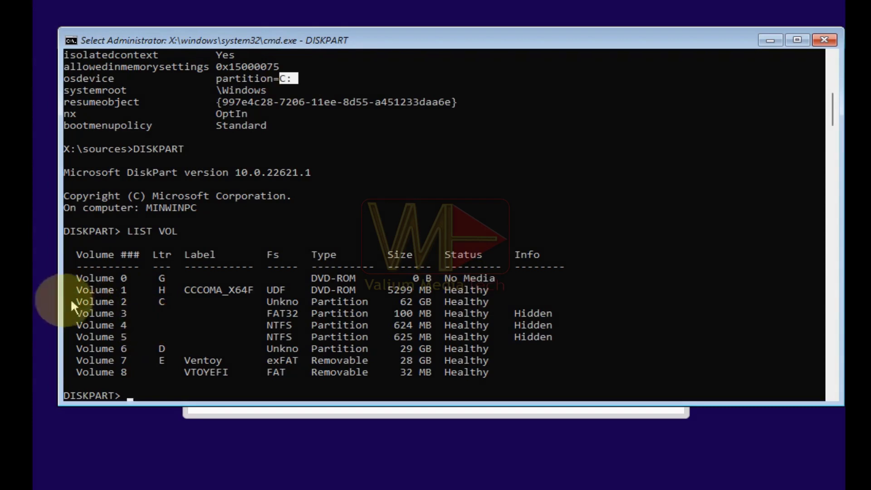
pyautogui.moveTo(79, 302)
pyautogui.mouseDown()
pyautogui.moveTo(297, 293)
pyautogui.moveTo(486, 302)
pyautogui.mouseUp()
pyautogui.click(486, 301)
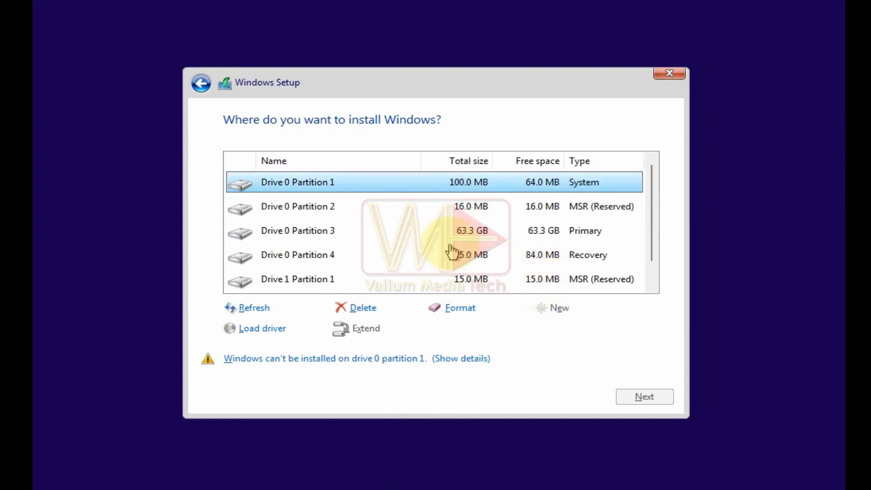
# Delete the BitLocker-locked 63.3 GB Drive 0 Partition 3 and install Windows into the unallocated space.
pyautogui.click(463, 232)
pyautogui.click(453, 362)
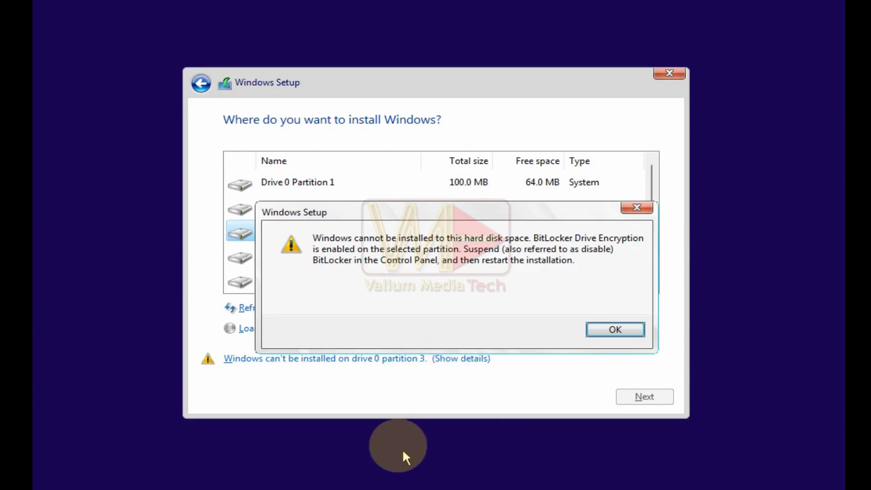
pyautogui.click(603, 335)
pyautogui.click(379, 312)
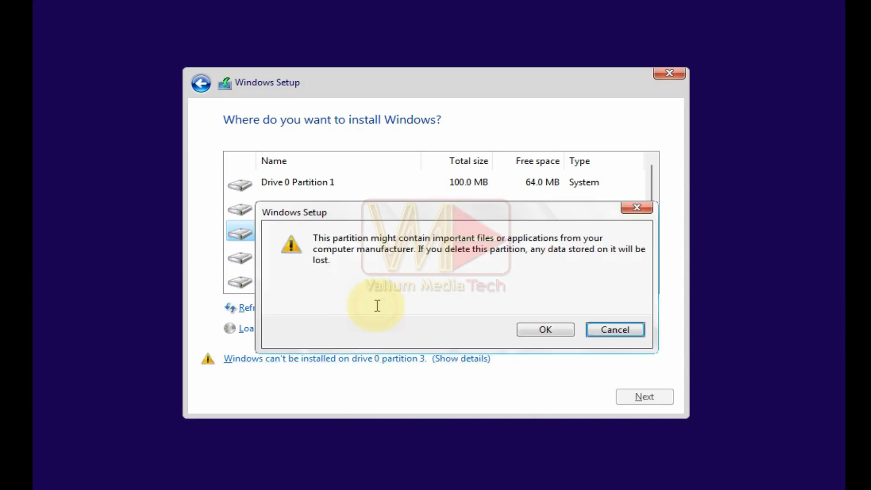
pyautogui.click(536, 333)
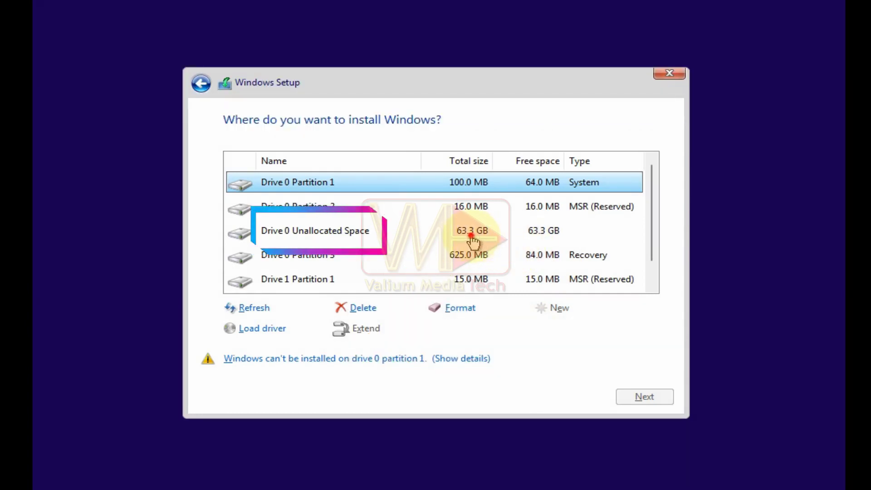
pyautogui.click(473, 236)
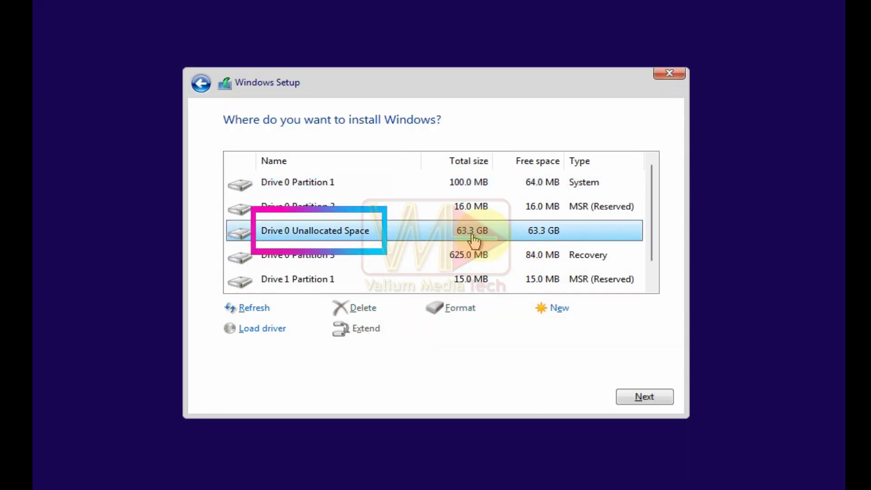
pyautogui.click(648, 399)
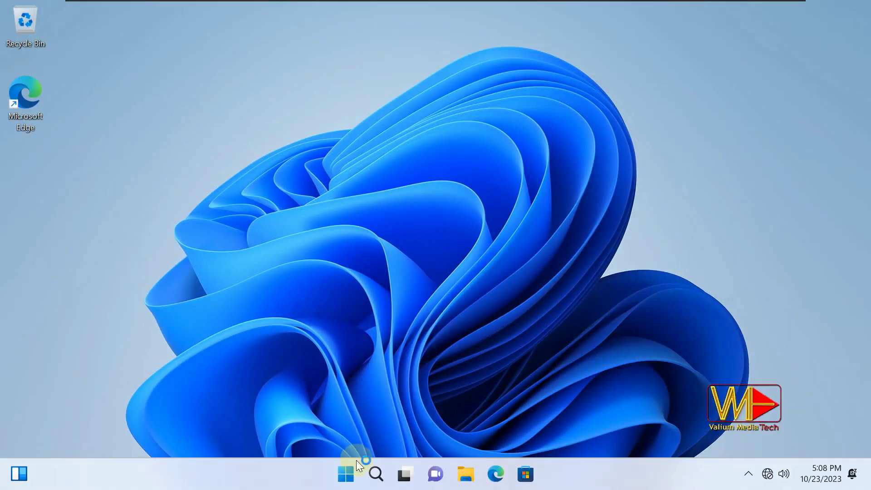
# Open the Start menu on the new Windows 11 desktop to show pinned apps.
pyautogui.click(358, 462)
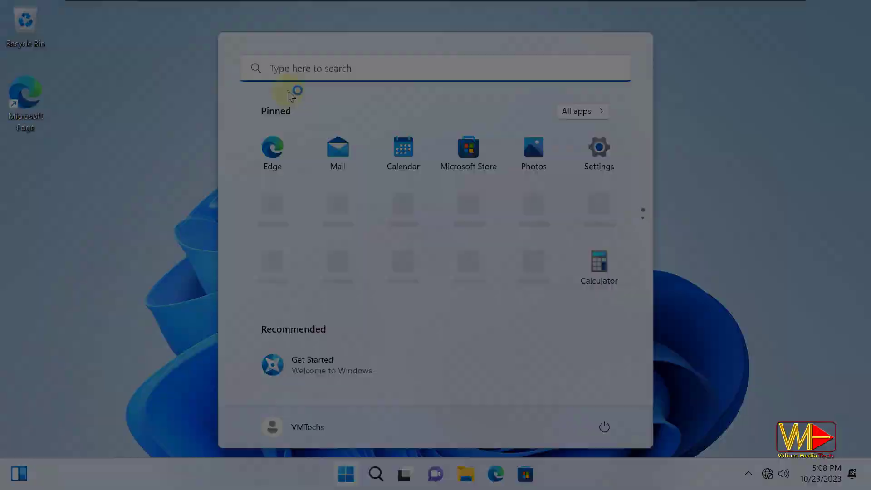